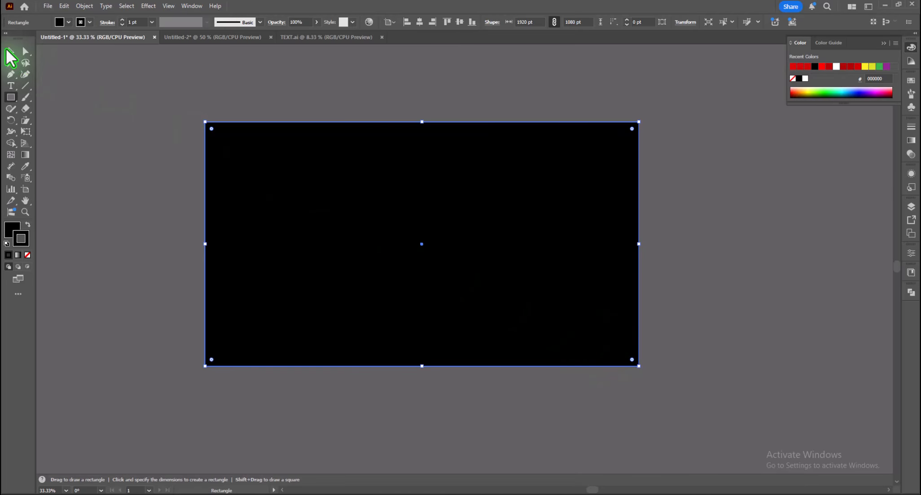
Lock the black background rectangle
click(10, 51)
click(79, 6)
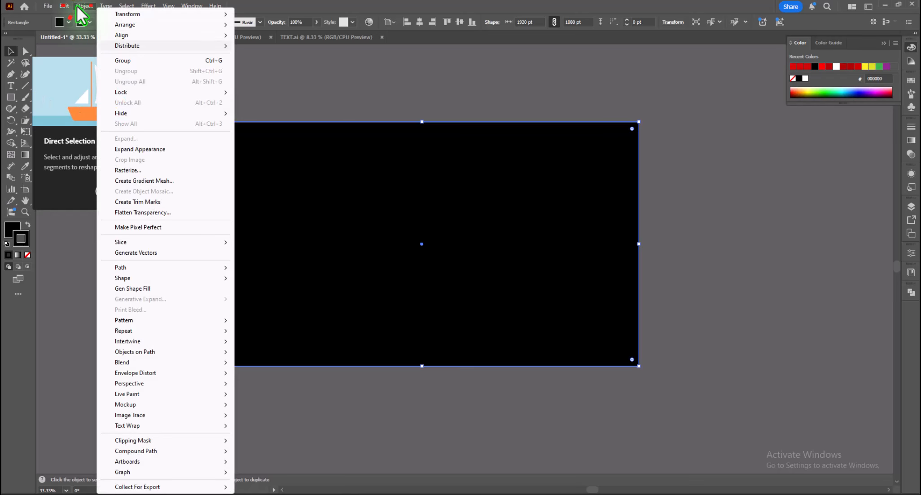
mouse_move(207, 91)
click(245, 92)
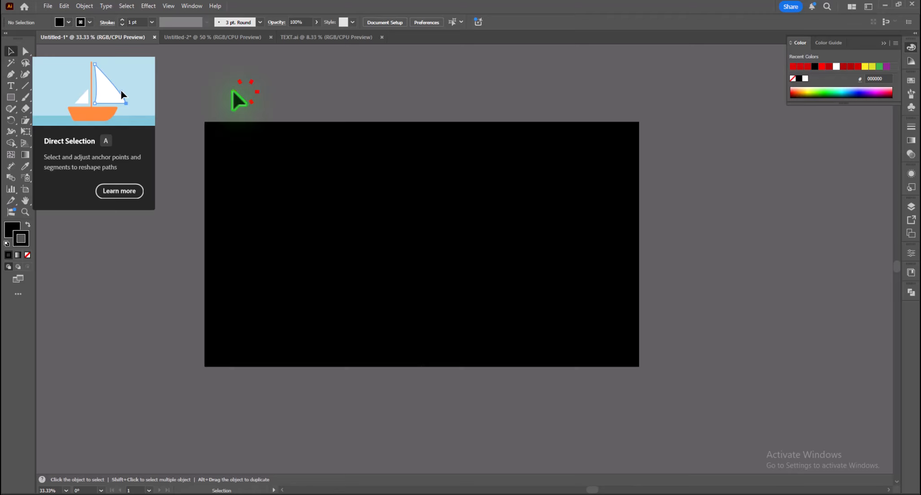
Add the point text "Never ever give up" near the centre of the artboard
click(11, 85)
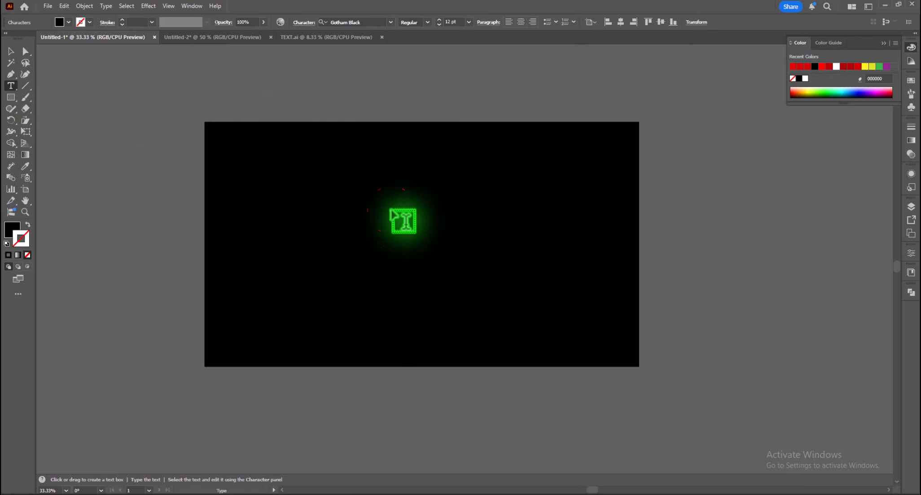
click(402, 219)
click(11, 51)
Fill the text with white and scale it up to about 163.5 pt
click(70, 20)
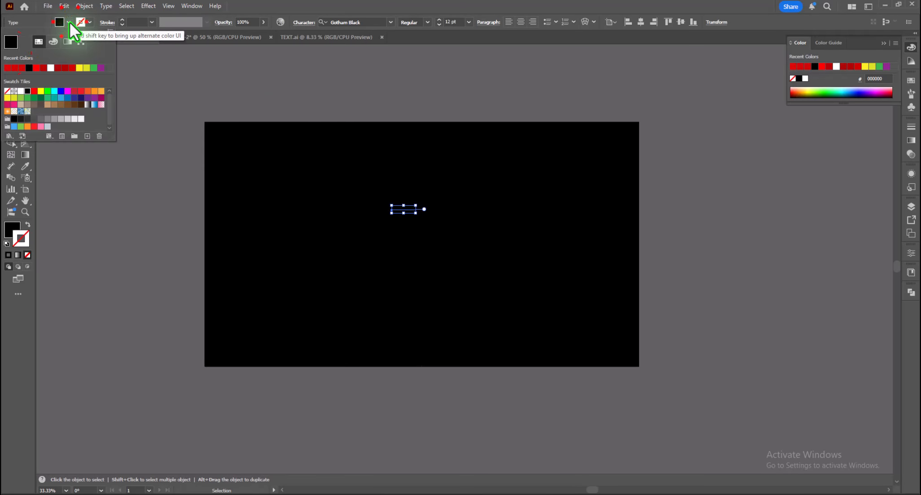
click(51, 68)
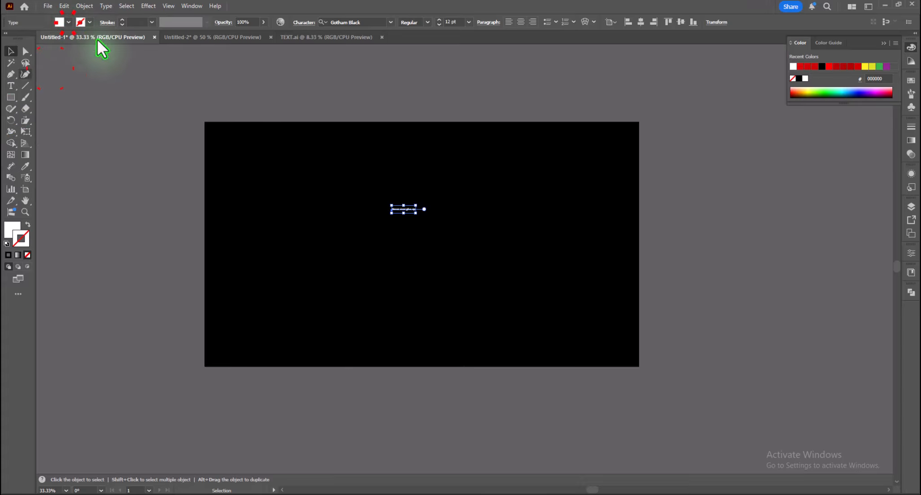
drag(418, 213, 571, 341)
Break the text line after "Never" so the remaining words start on a second line
click(10, 85)
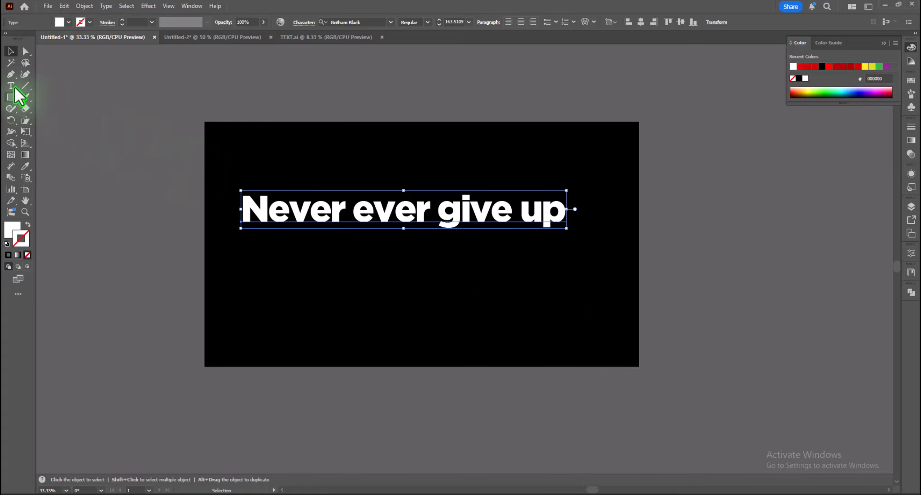
click(347, 216)
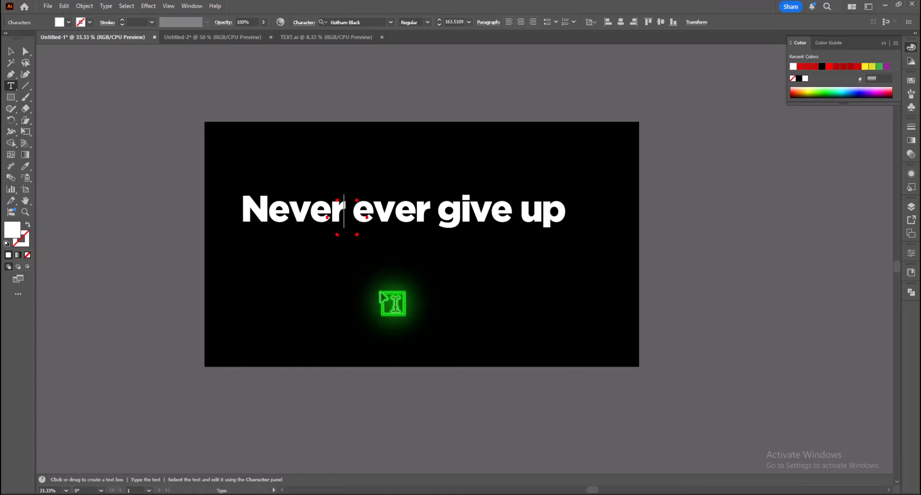
key(shift+End)
key(Delete)
Set the leading of all the text to 100 pt
key(ctrl+a)
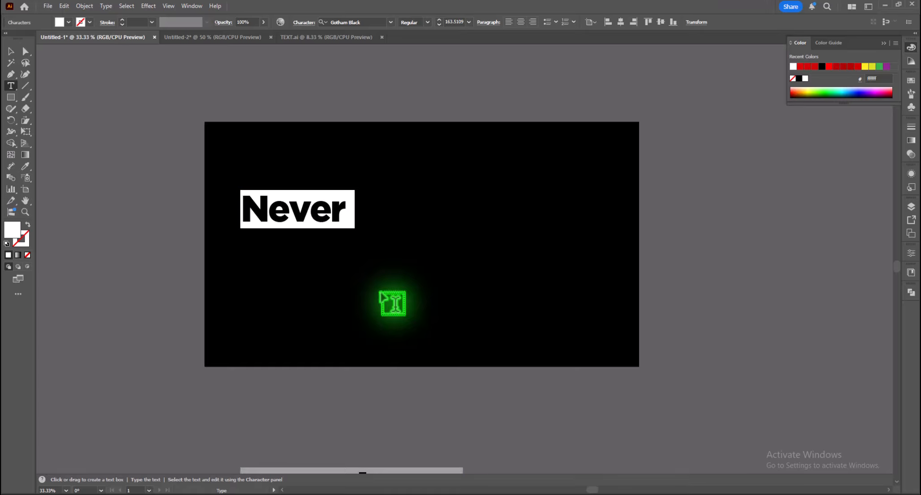
click(911, 253)
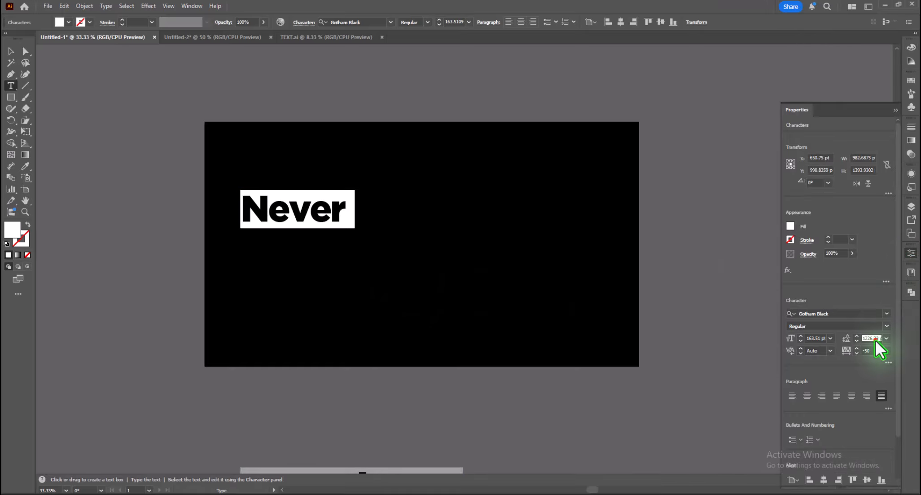
key(super)
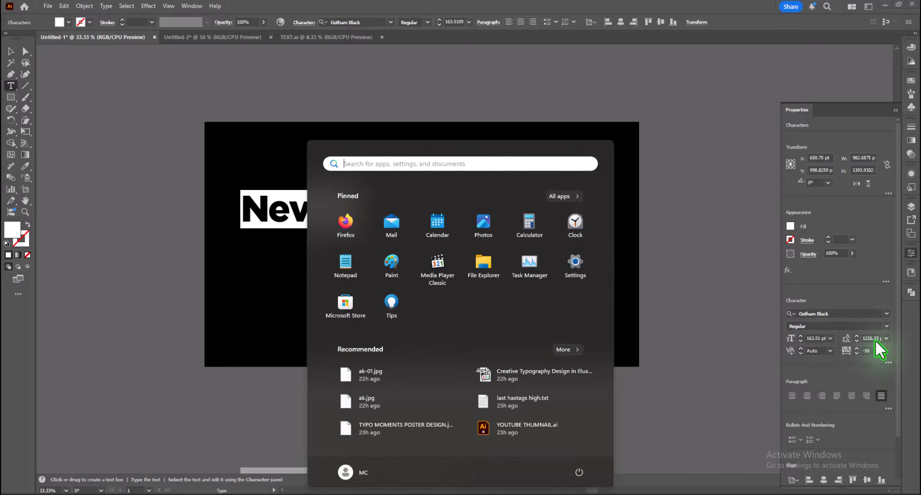
click(875, 340)
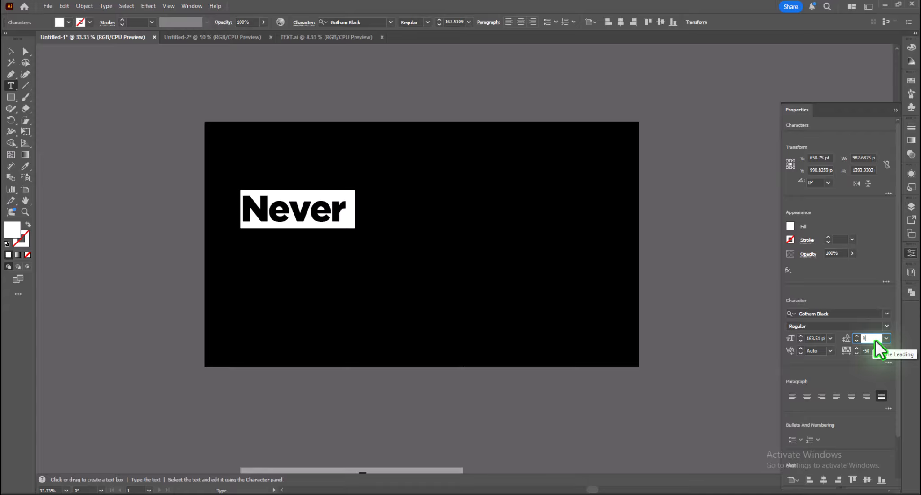
key(Return)
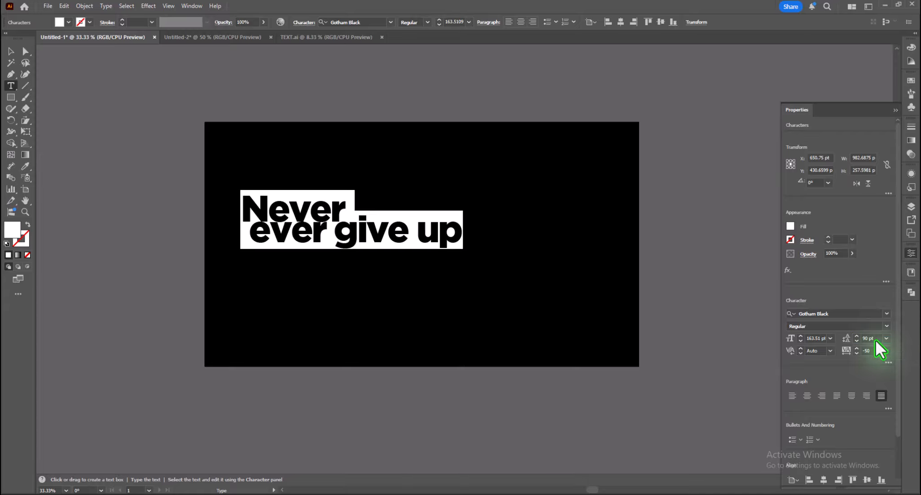
click(876, 338)
text(100)
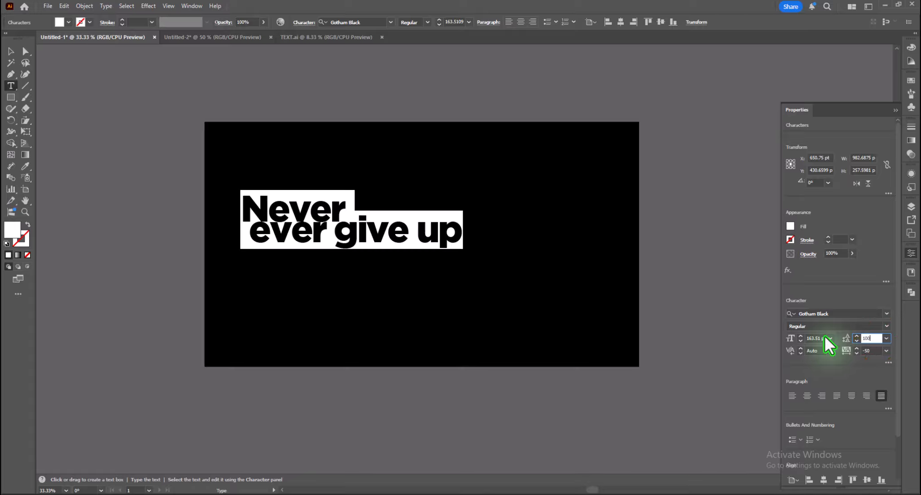
key(Return)
Put "give" and "up" on their own lines and remove the space in front of "ever"
click(333, 235)
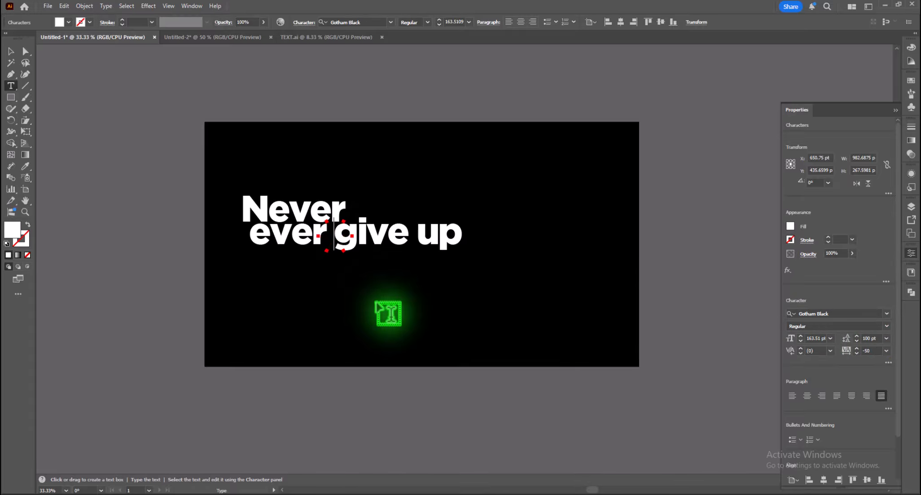
key(Return)
click(326, 261)
key(Return)
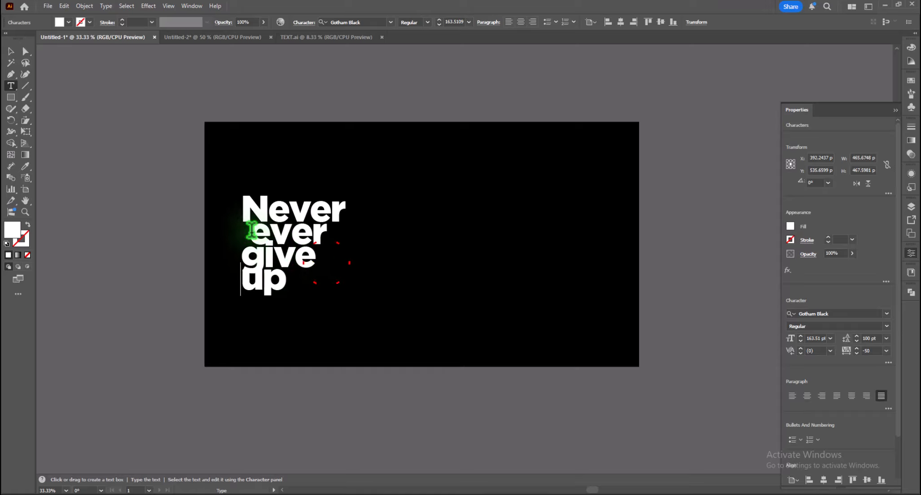
click(252, 230)
key(BackSpace)
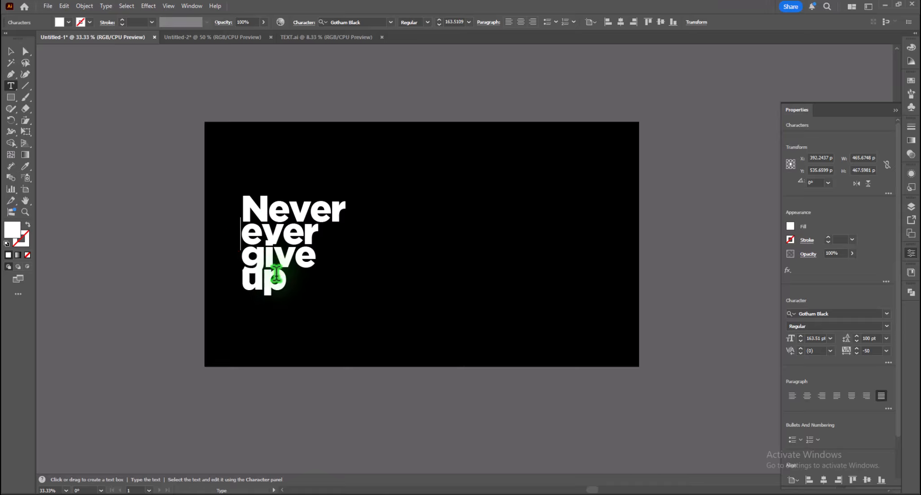
Format all the text in uppercase with 125 pt leading and slightly tighter tracking
key(ctrl+a)
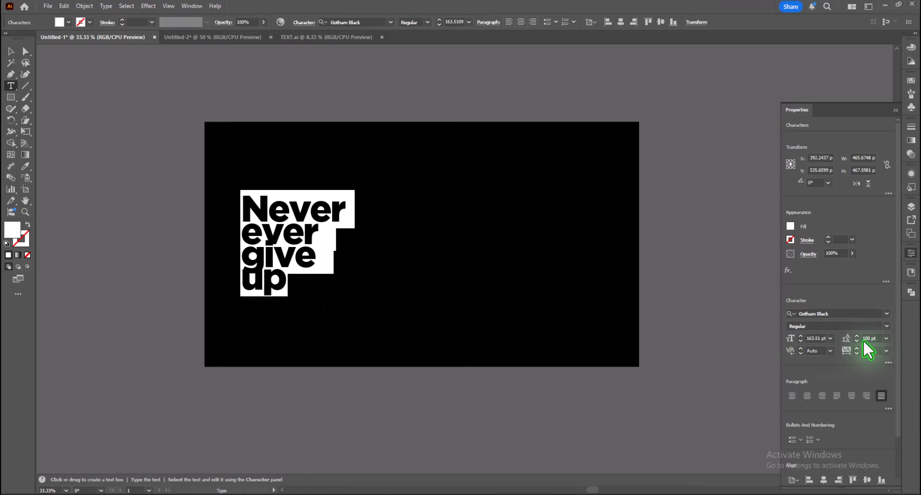
scroll(875, 340, up, 20)
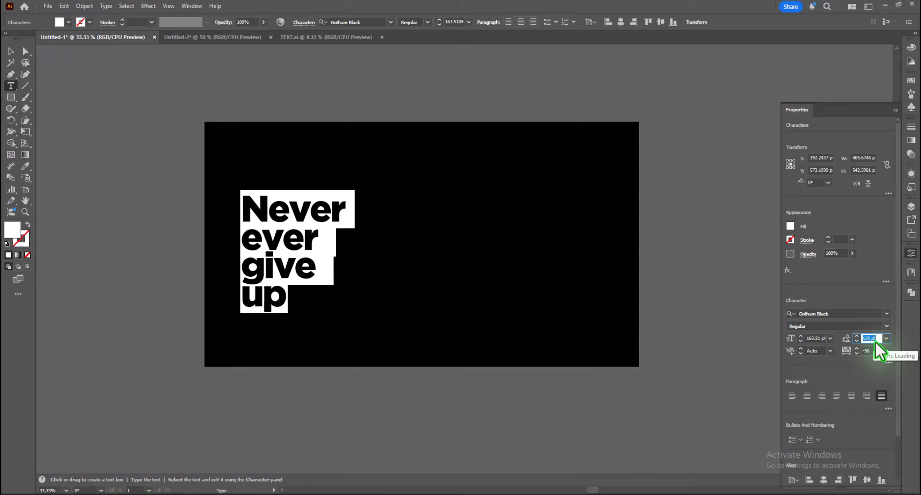
click(106, 6)
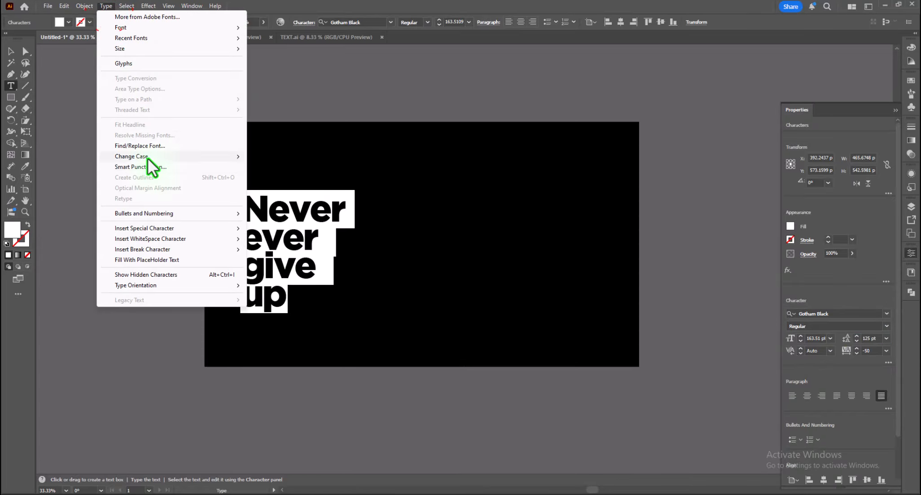
mouse_move(148, 157)
click(292, 157)
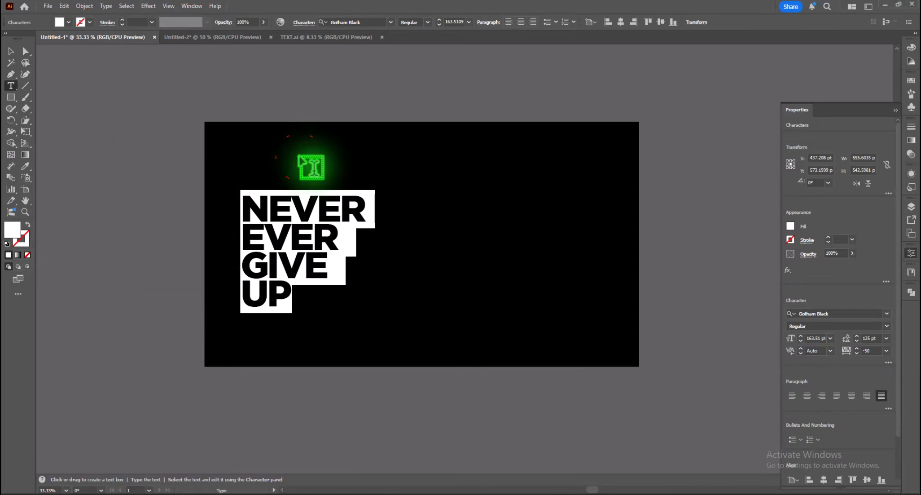
click(873, 350)
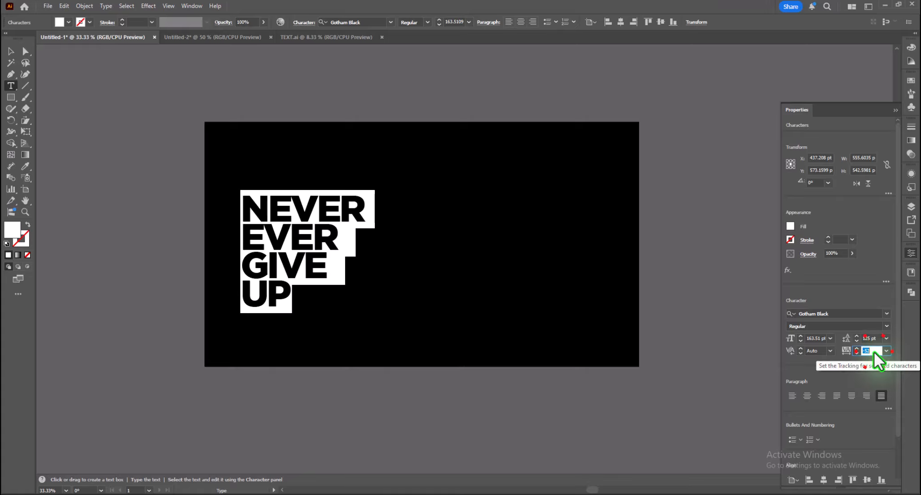
key(Down)
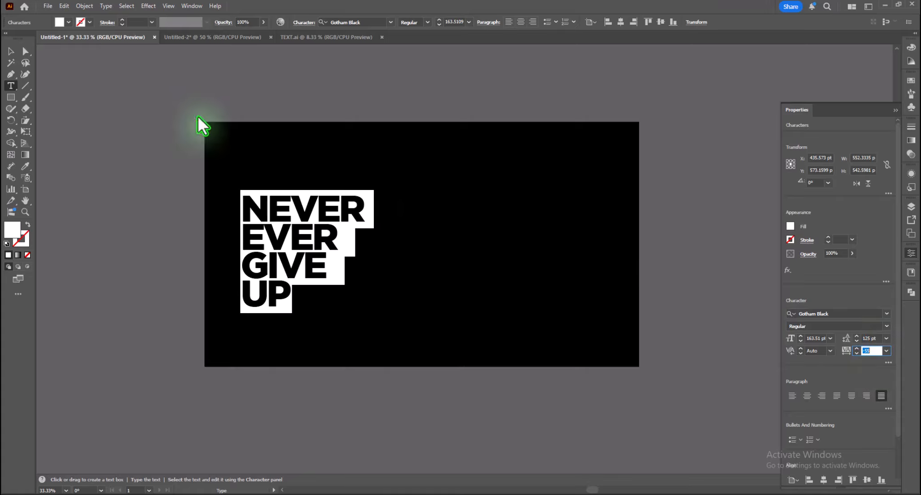
Enlarge the text block to about 189 pt and position it in the left half of the artboard
click(11, 51)
drag(366, 312, 380, 326)
drag(306, 261, 361, 250)
drag(435, 315, 424, 306)
drag(384, 260, 366, 268)
click(446, 336)
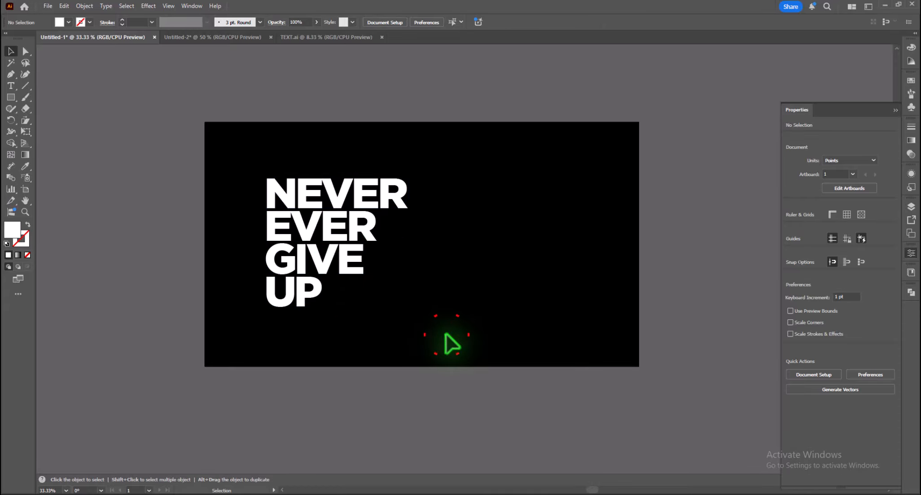
Draw a rectangle about 697 × 794 pt enclosing the four-line text block
click(314, 204)
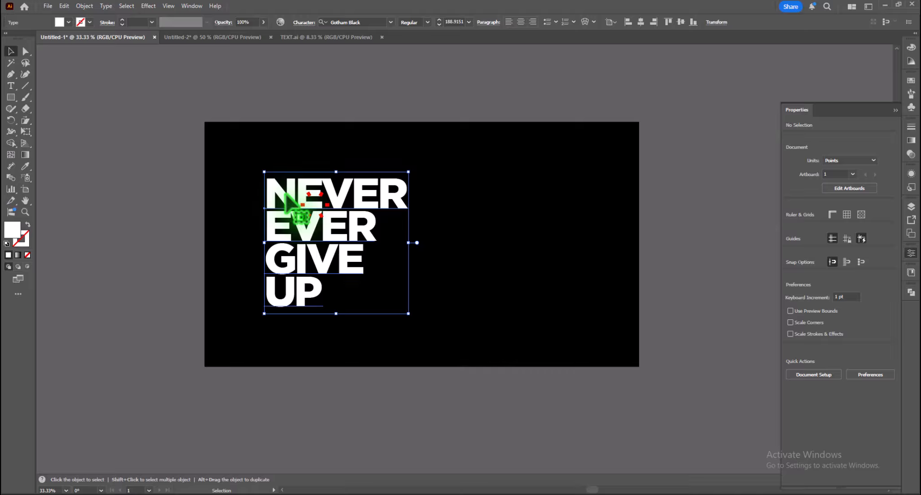
click(10, 98)
mouse_move(257, 151)
mouse_down()
mouse_move(294, 289)
mouse_move(411, 319)
mouse_move(414, 332)
mouse_up()
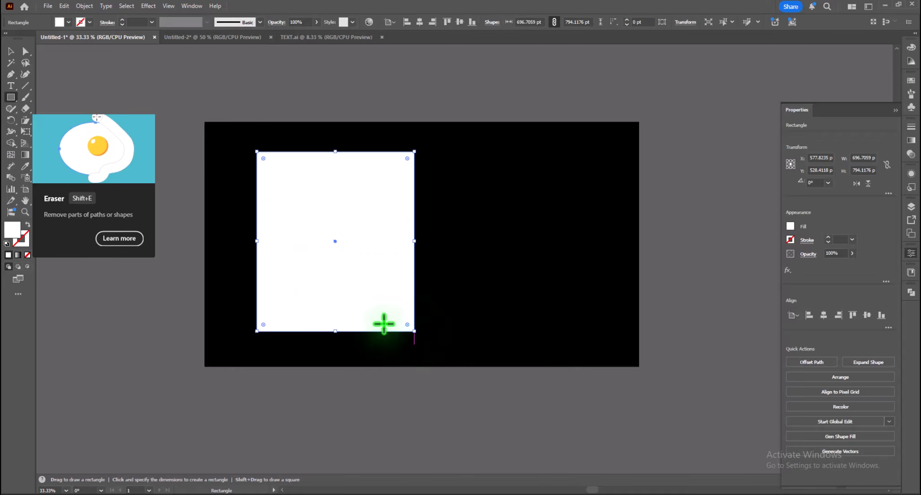
Swap the rectangle's fill and stroke to leave a white outline, and set the stroke weight to 21 pt
click(28, 224)
click(123, 18)
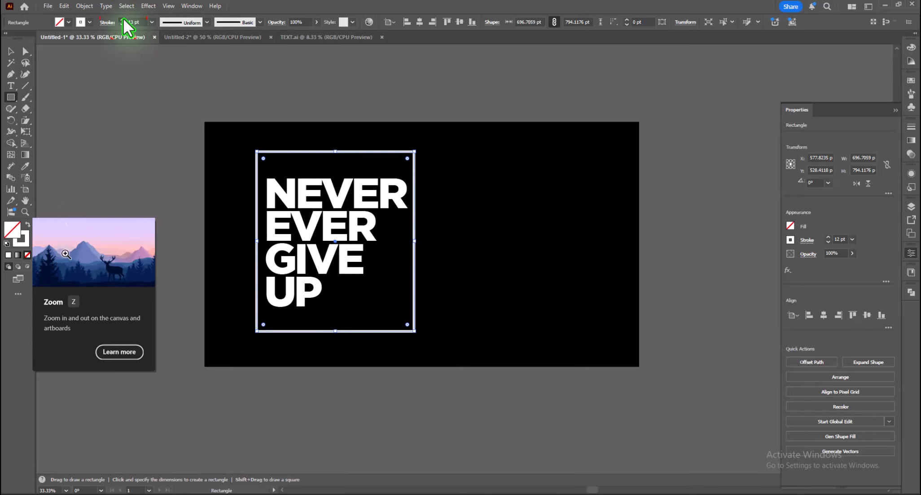
click(123, 18)
click(123, 18)
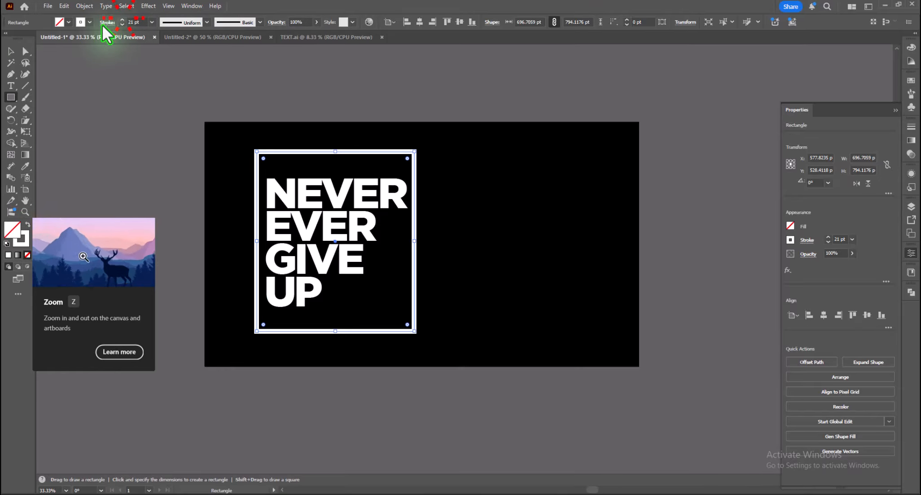
Change the rectangular frame's stroke colour to red
click(11, 51)
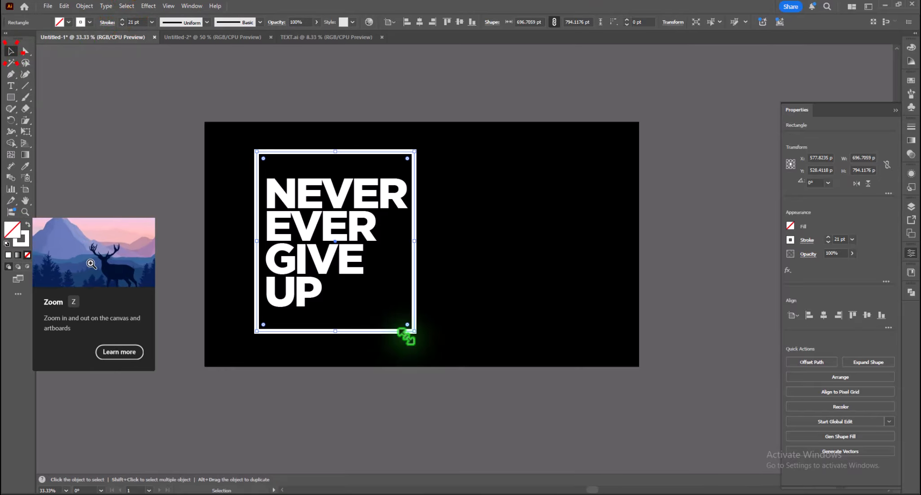
click(89, 22)
click(15, 68)
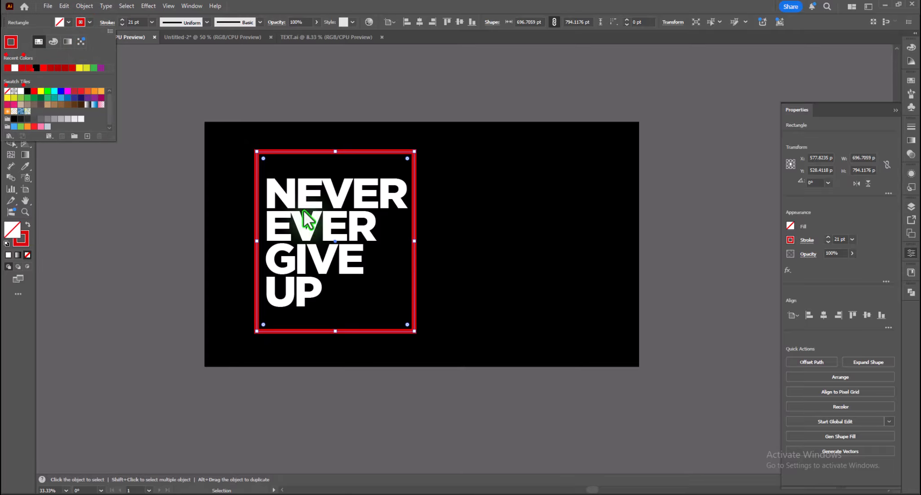
click(533, 321)
Shear the text and red frame together vertically so their horizontal edges slope down to the right
drag(463, 187, 265, 348)
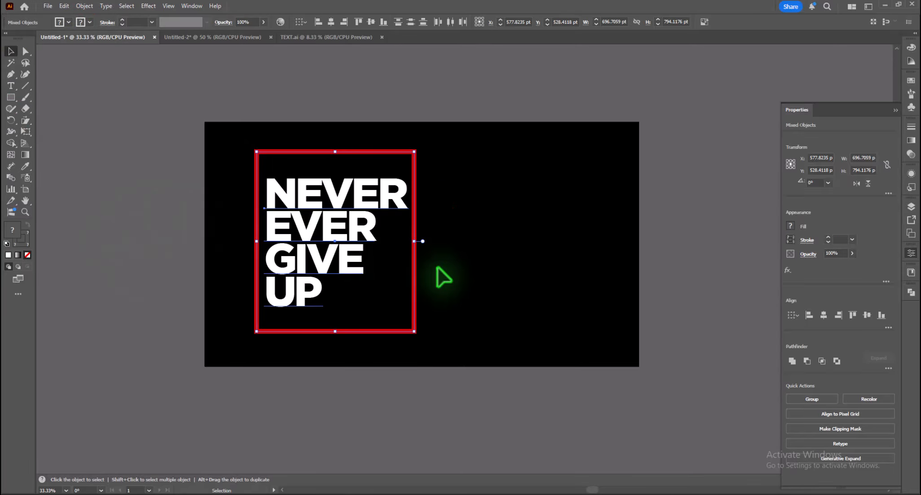
click(455, 294)
drag(226, 143, 469, 360)
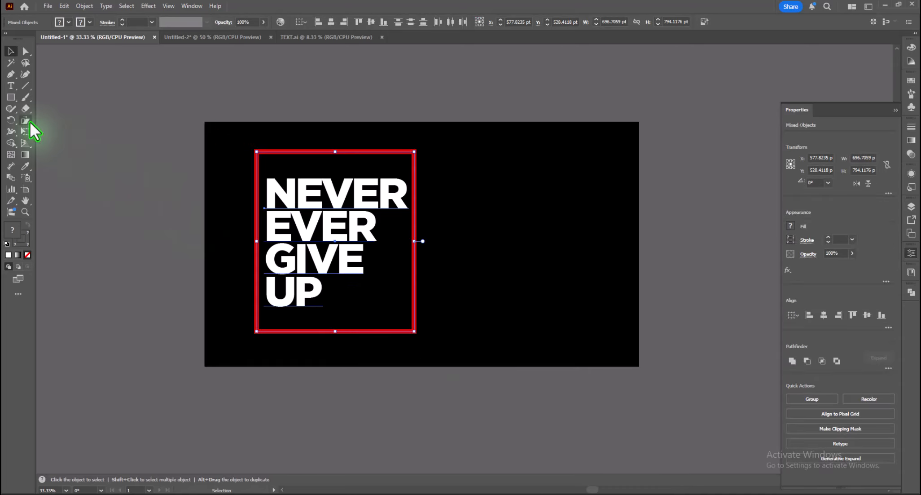
drag(441, 227, 414, 246)
Scale the sheared text and frame down around their centre to about 477 × 663 pt
click(11, 51)
drag(205, 150, 389, 316)
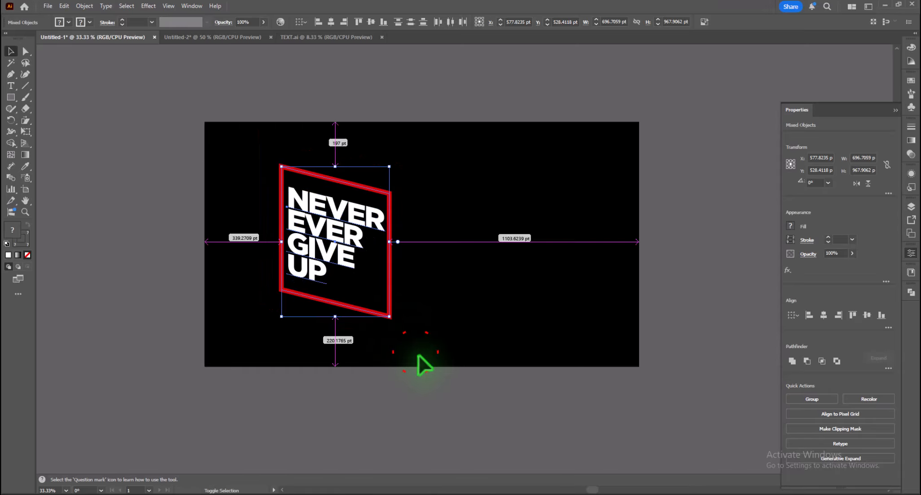
key(ctrl+equal)
drag(573, 319, 390, 319)
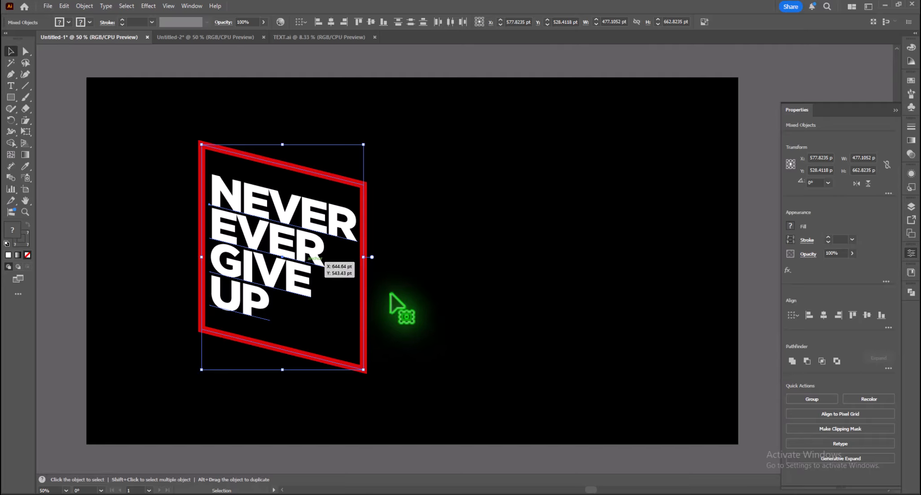
click(391, 292)
Duplicate the red frame and offset the copy up and to the right, centred at about X 769, Y 482 pt
click(353, 181)
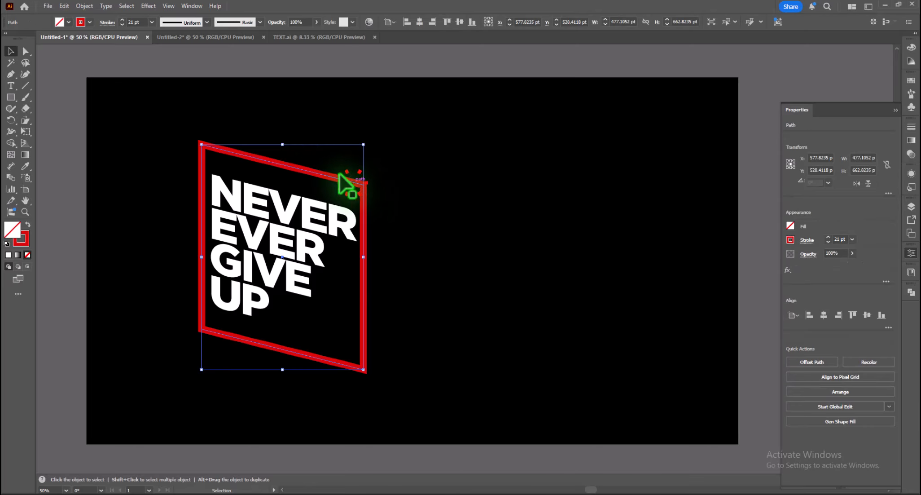
click(69, 8)
click(81, 56)
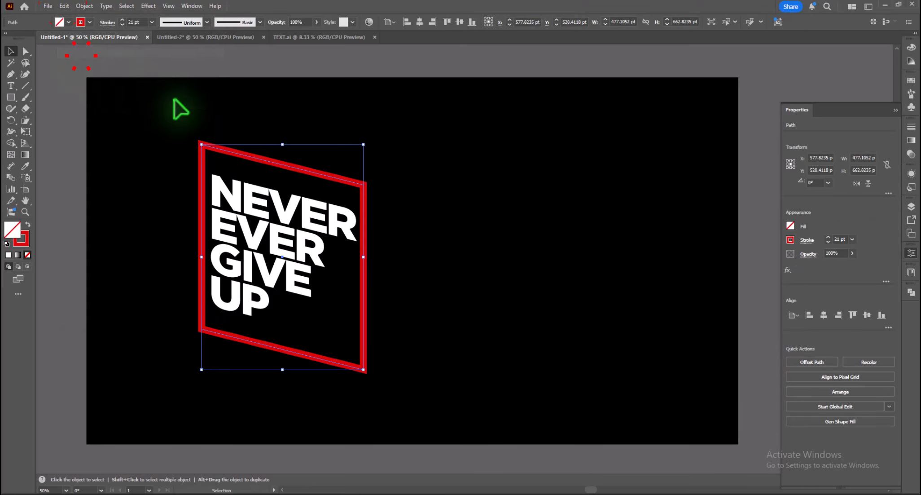
drag(344, 179, 378, 152)
click(470, 189)
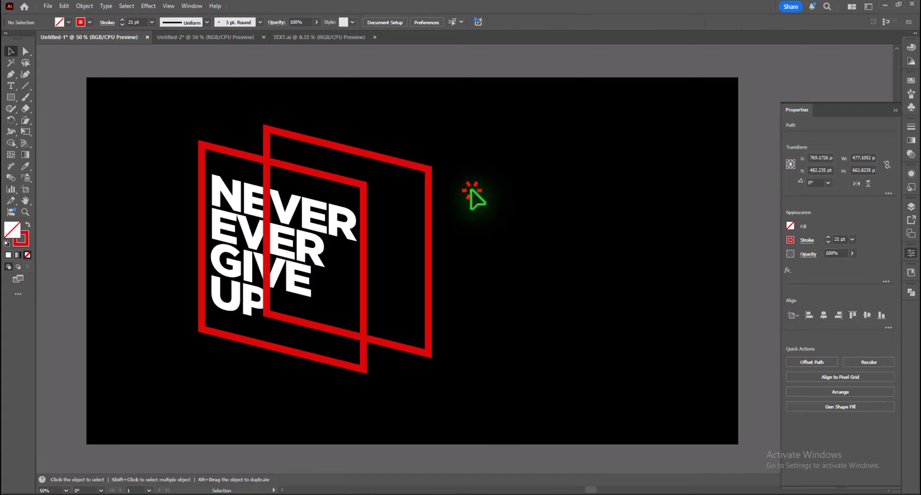
Change the offset frame copy's stroke colour to black and send it backward behind the other artwork
click(427, 168)
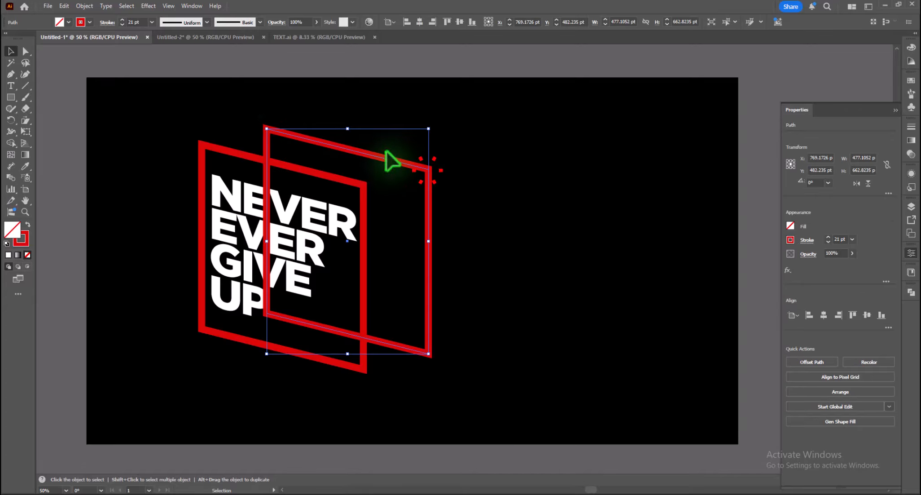
click(90, 22)
click(8, 67)
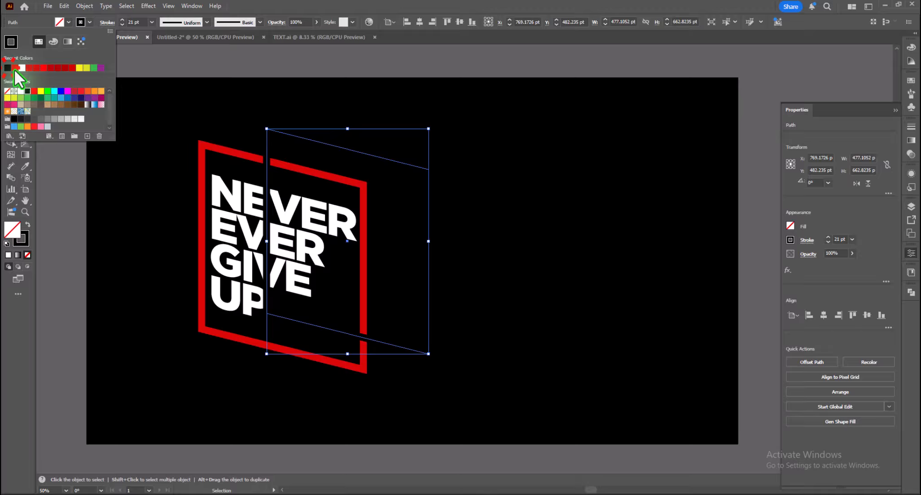
click(405, 162)
right_click(428, 195)
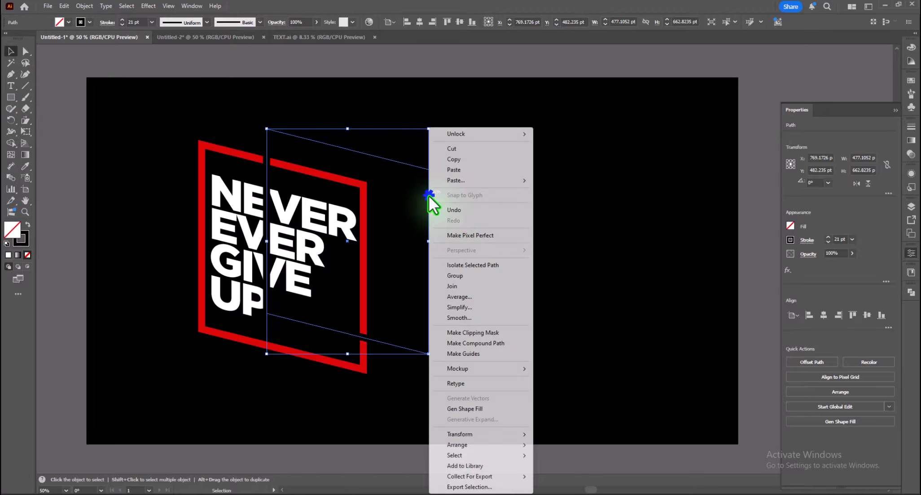
mouse_move(521, 445)
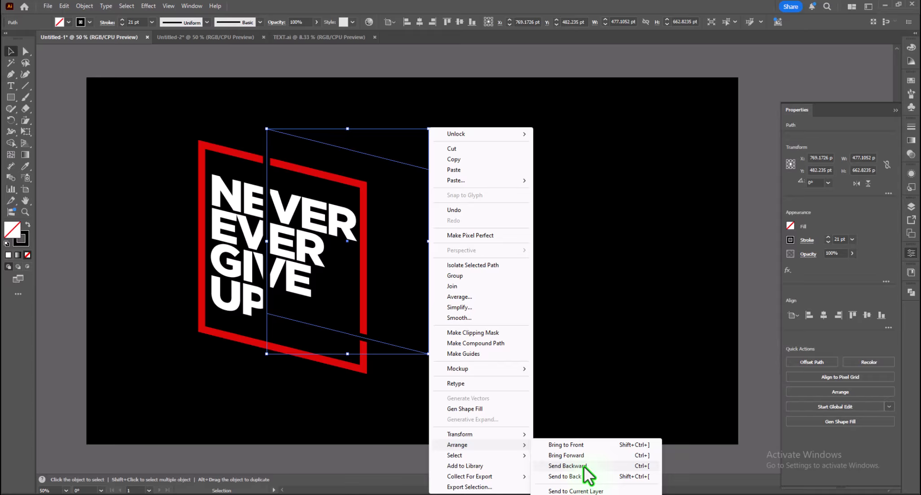
click(584, 465)
Select the red frame together with the black frame and make a blend between them
shift+click(242, 153)
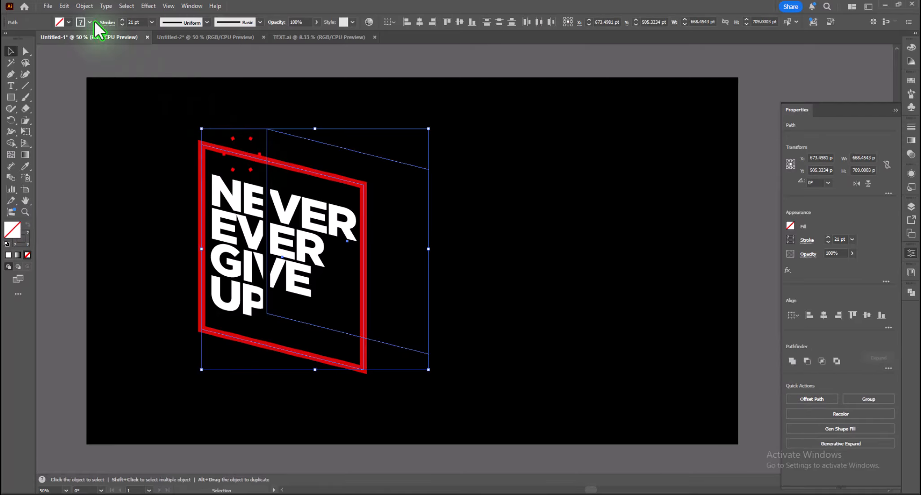
click(84, 5)
mouse_move(165, 364)
click(255, 362)
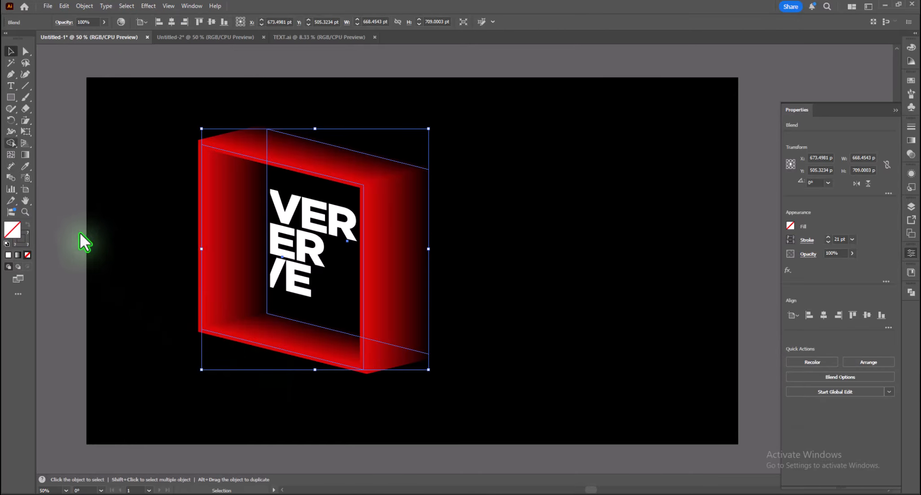
Set the frame blend's spacing to Specified Steps with 250 steps
double_click(10, 177)
click(548, 226)
click(565, 232)
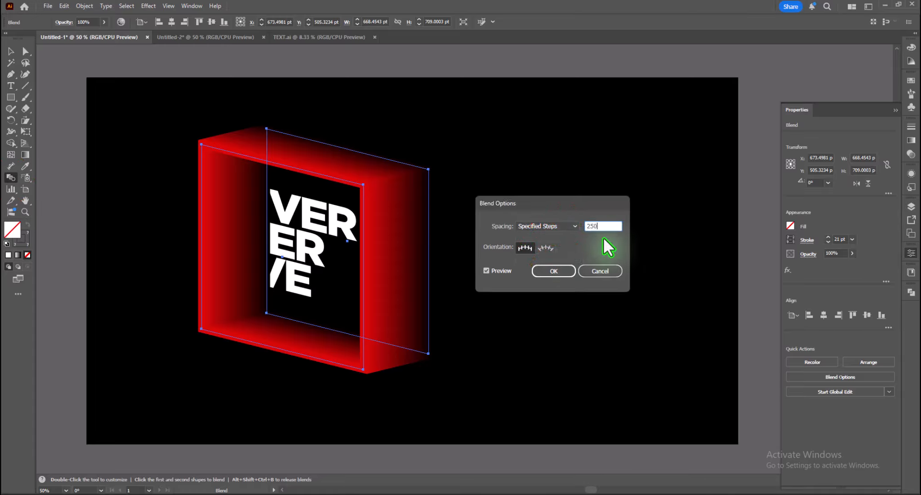
click(543, 273)
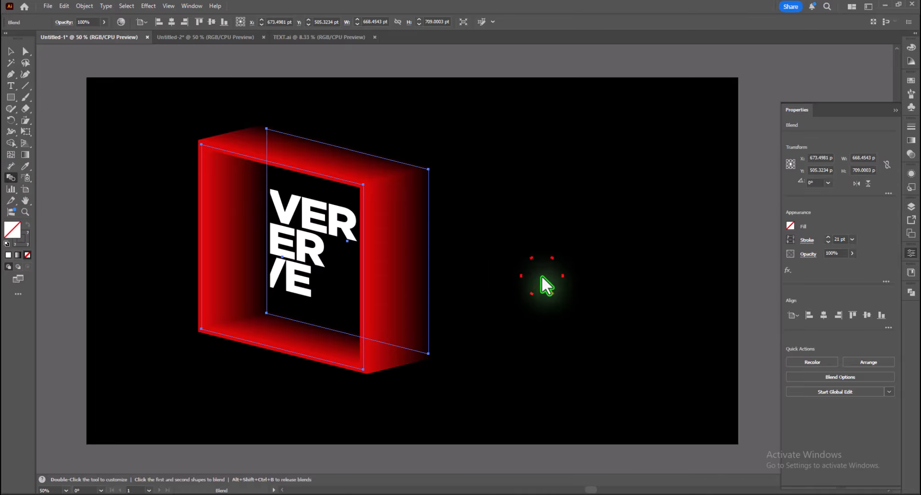
Isolate the frame blend and change its front frame's stroke colour to the darker red c10505
click(11, 52)
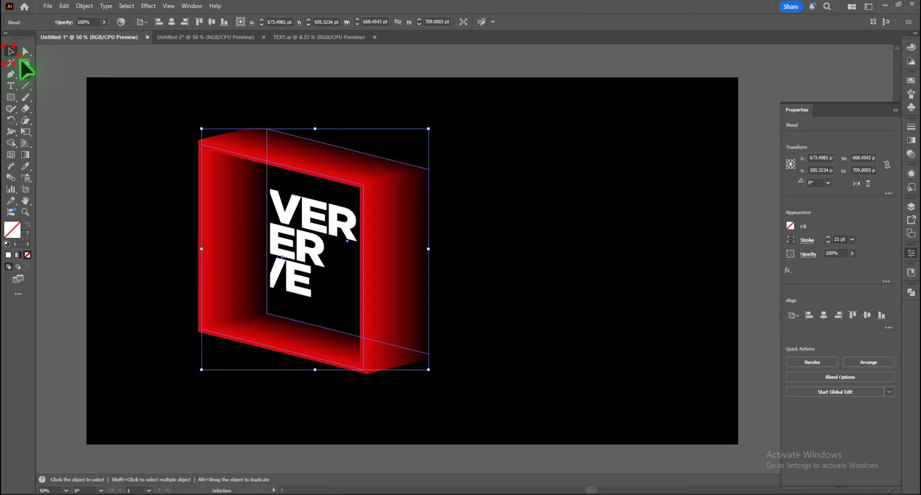
double_click(258, 158)
click(266, 158)
click(256, 161)
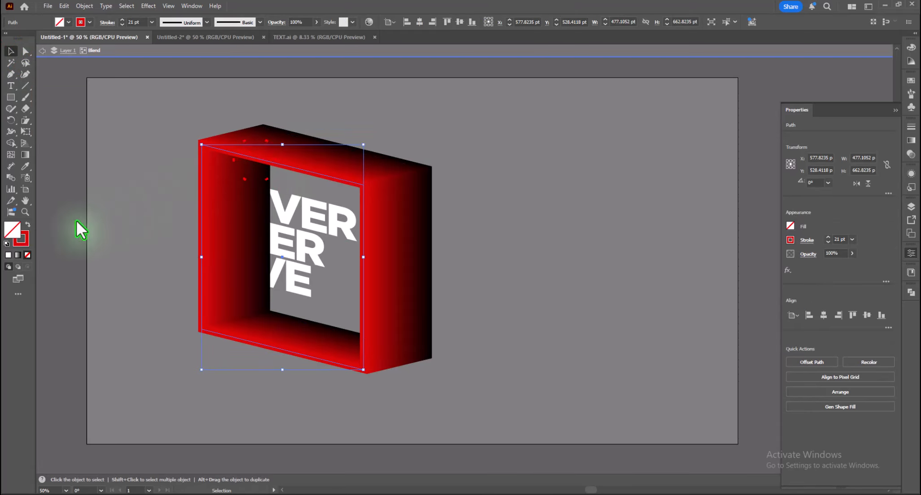
double_click(28, 236)
drag(608, 159, 706, 144)
click(812, 120)
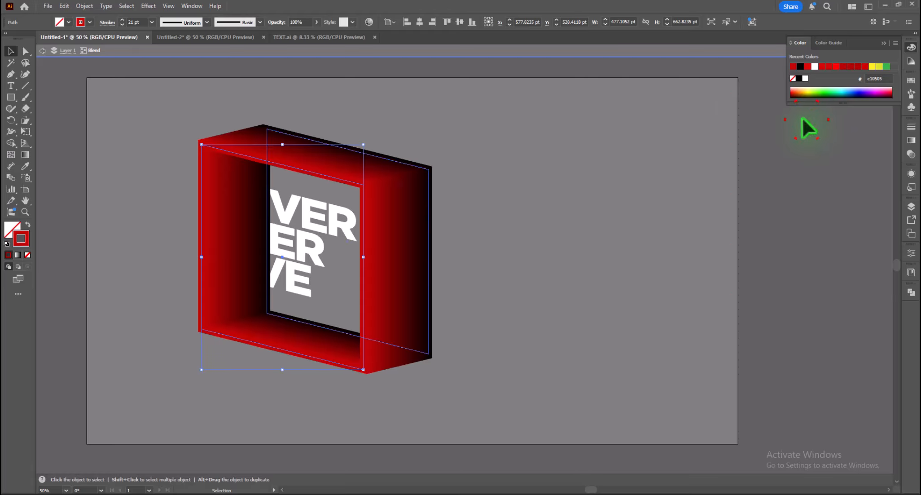
Paste a frame copy in front with a d80707 red, 17 pt stroke, and leave isolation mode
click(64, 7)
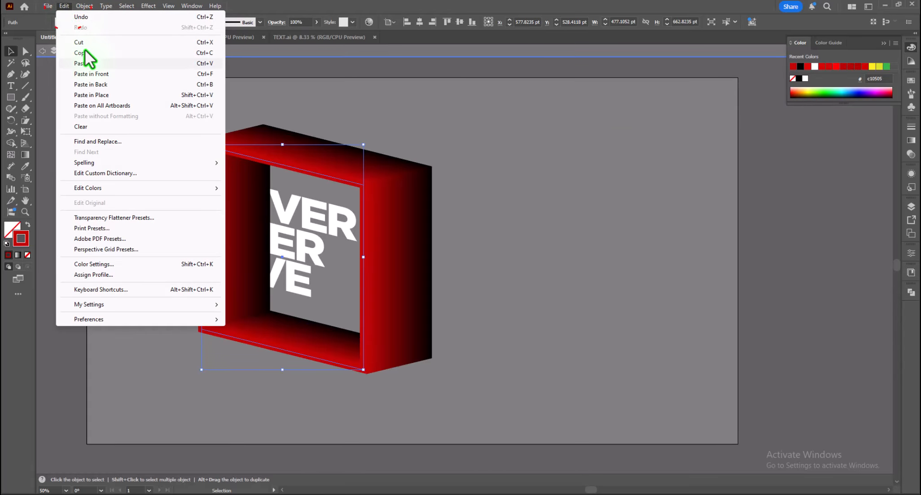
click(95, 74)
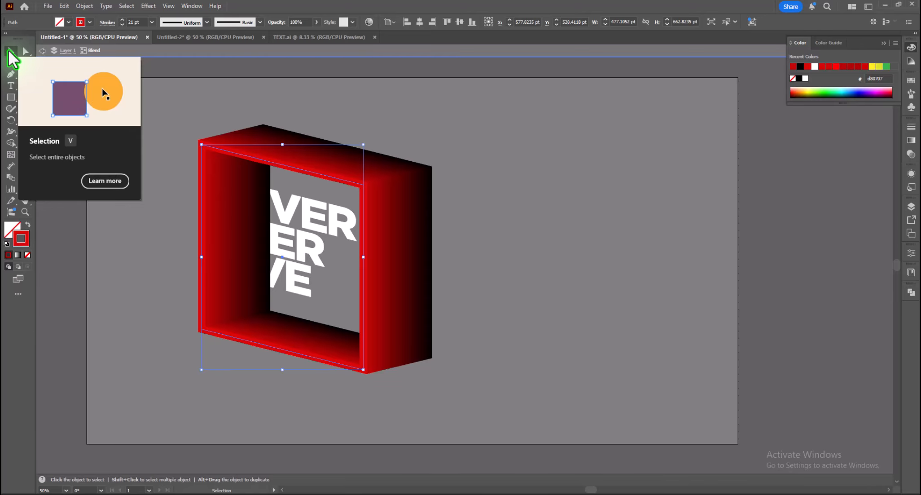
click(122, 25)
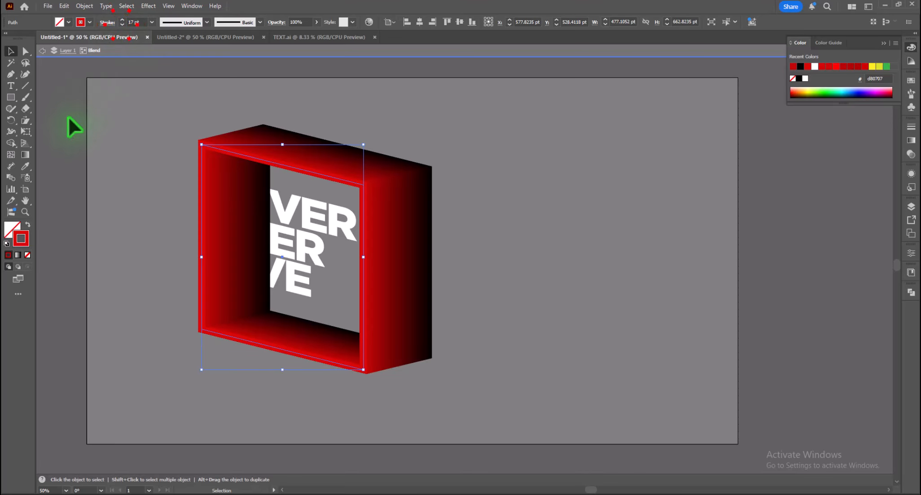
double_click(59, 133)
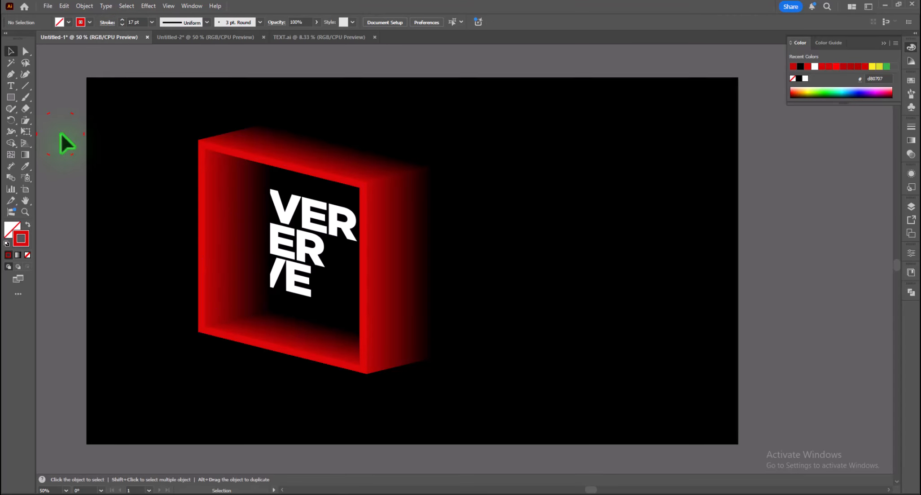
Bring the "NEVER EVER GIVE UP" text to the front of the blended frame
click(302, 231)
right_click(298, 224)
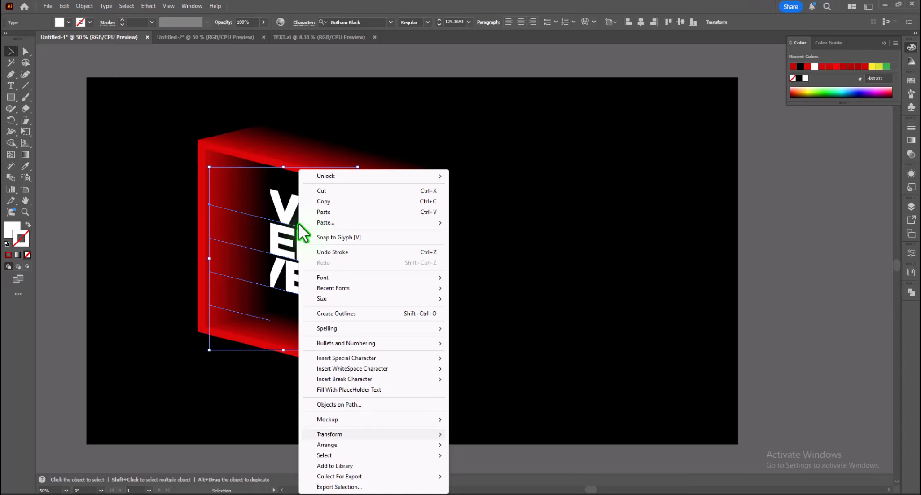
click(475, 447)
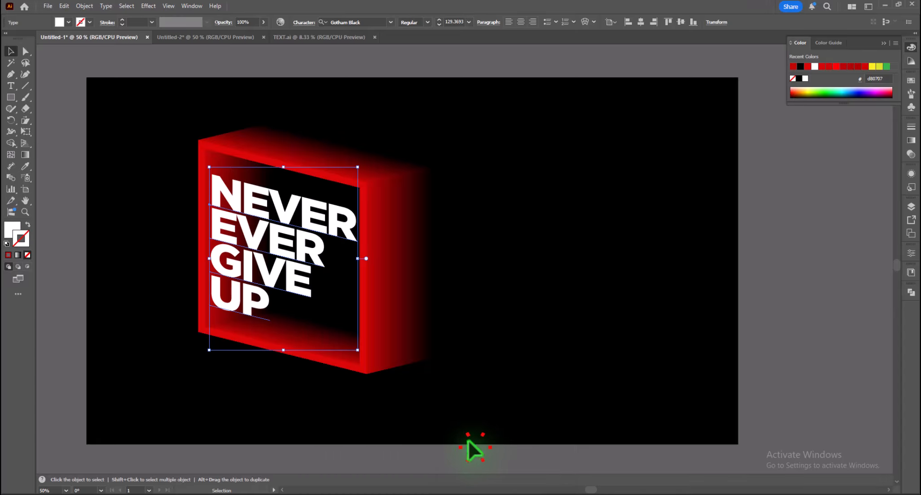
Stretch the text slightly taller and move it down and left so it overlaps the frame's left edge
drag(277, 268, 248, 275)
drag(257, 171, 257, 158)
drag(241, 271, 237, 300)
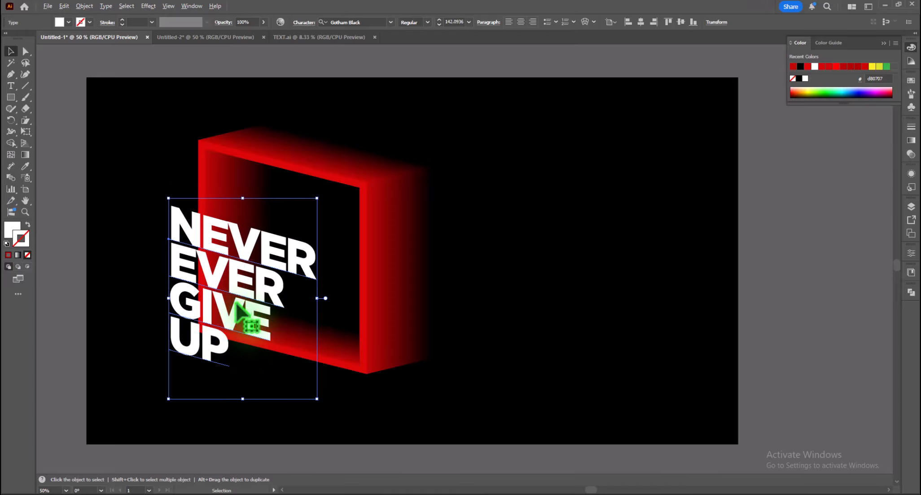
Convert the "NEVER EVER GIVE UP" text to outlines and deselect it
right_click(233, 313)
click(281, 316)
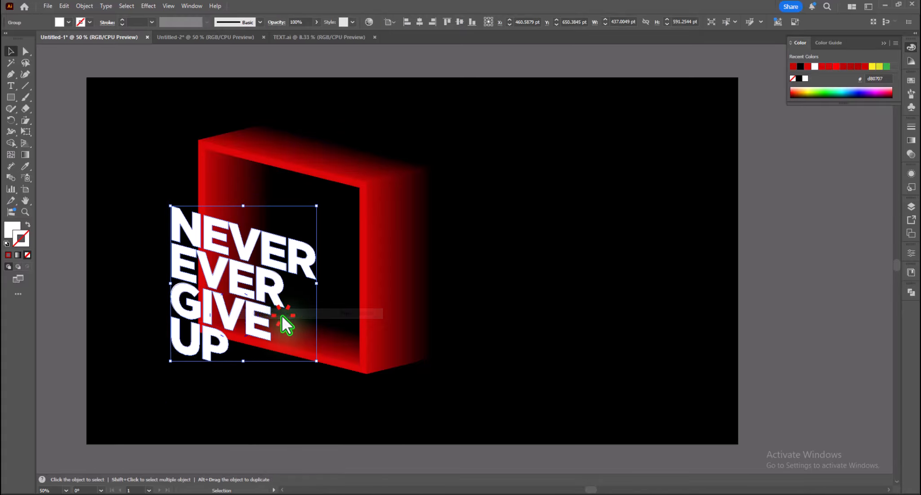
click(142, 286)
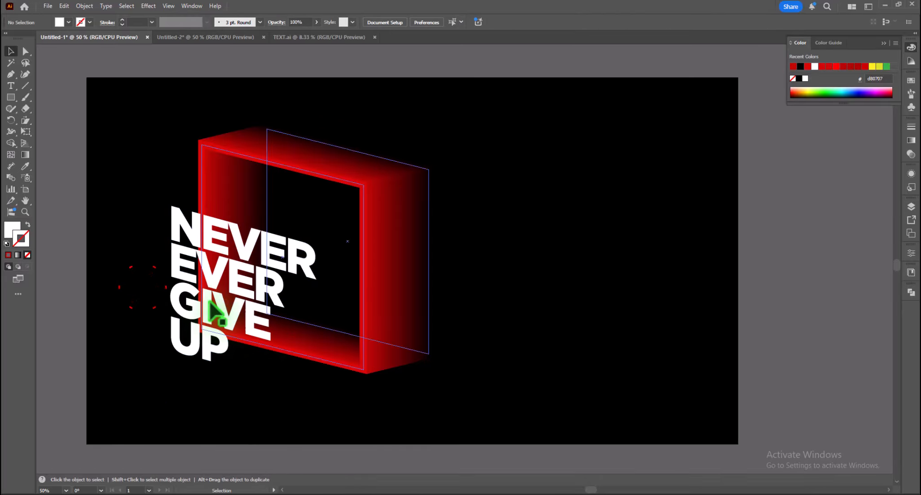
Duplicate the outlined text up and to the right inside the frame, and fill the copy with black
click(214, 311)
drag(218, 307, 251, 262)
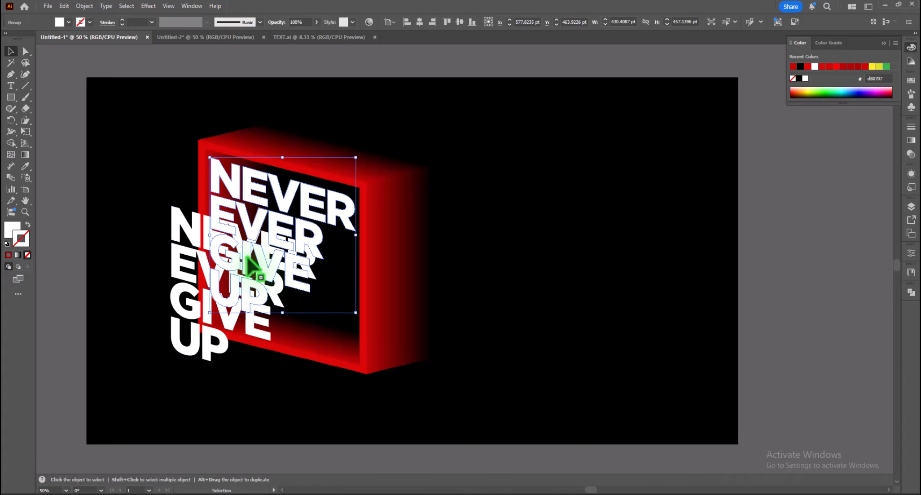
click(68, 21)
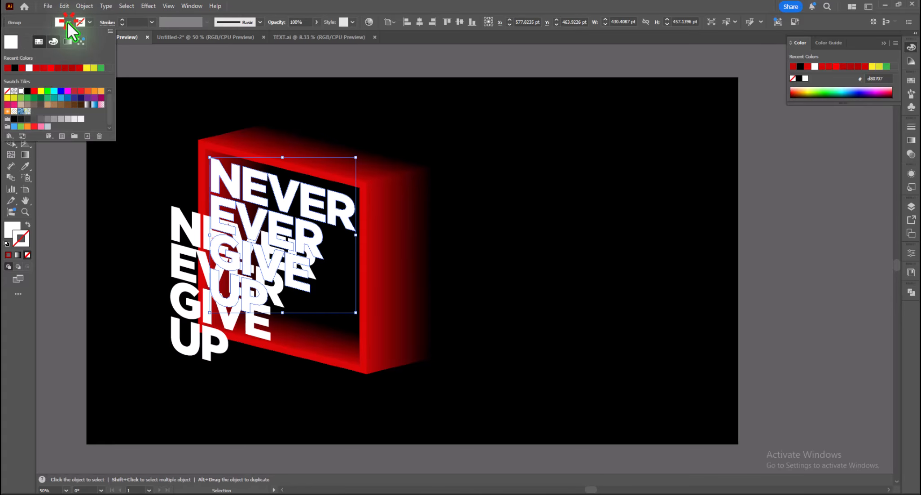
click(15, 67)
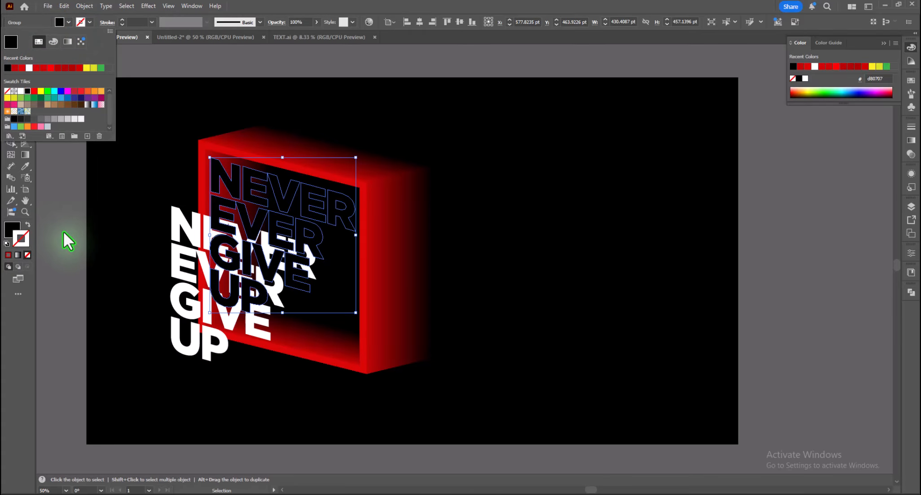
click(29, 228)
click(29, 227)
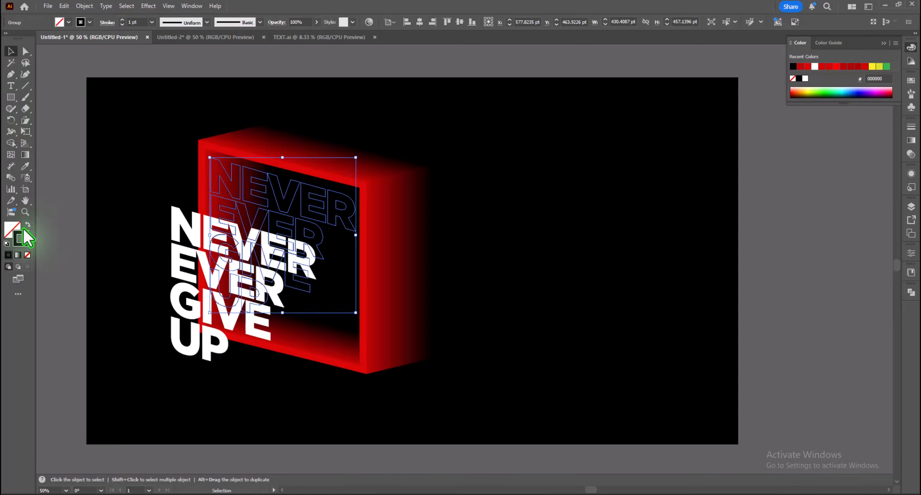
click(28, 223)
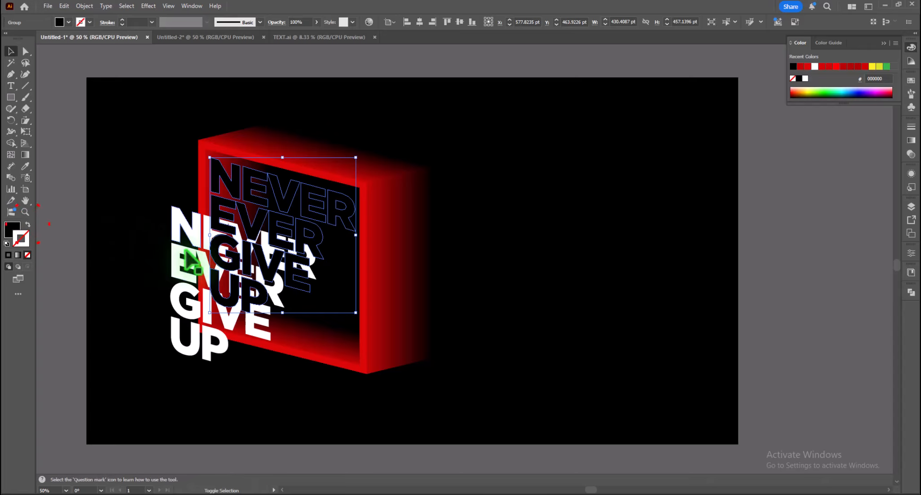
Send the black text copy backward behind the white text
right_click(246, 221)
mouse_move(281, 451)
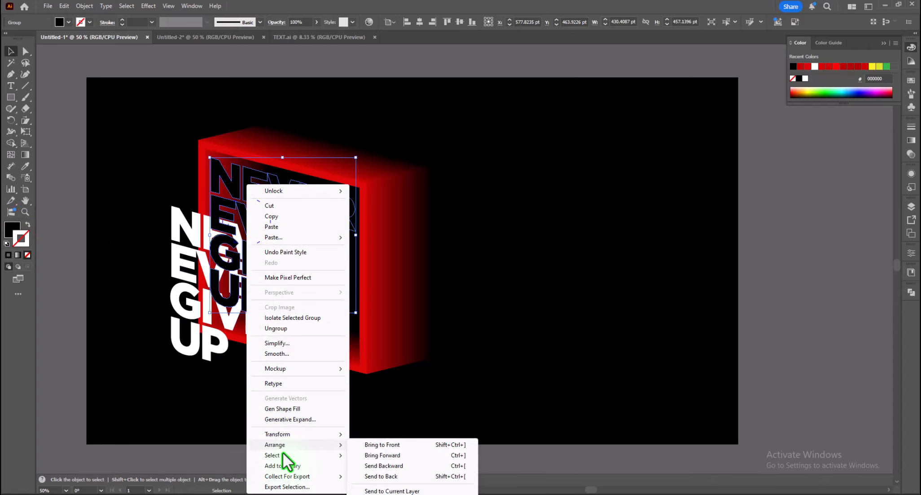
click(388, 466)
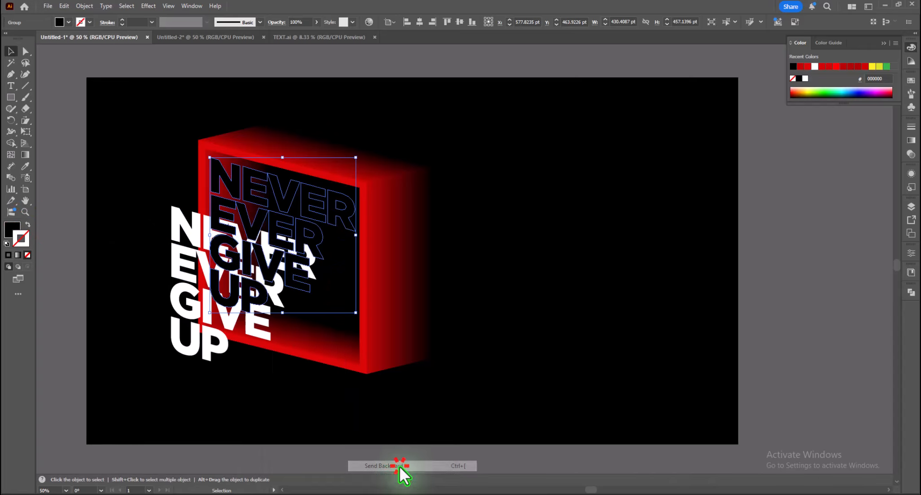
Select the white text together with the black copy and make a blend between them
shift+click(196, 232)
click(65, 6)
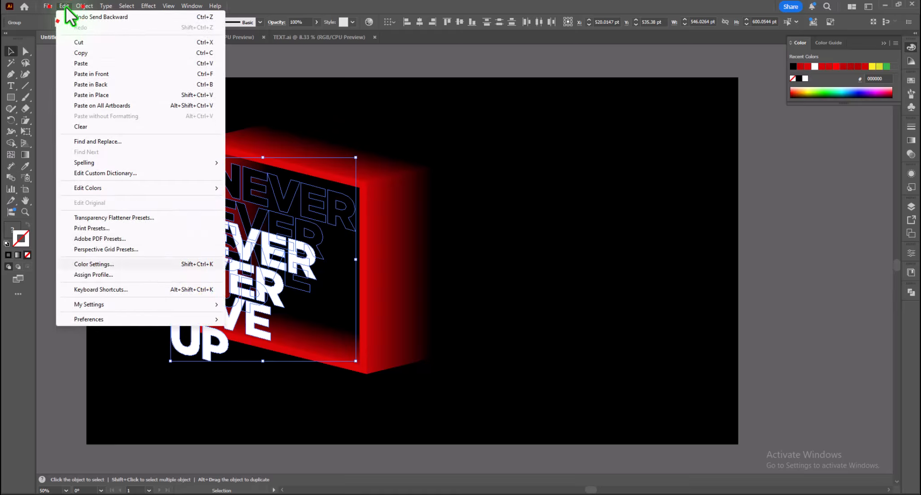
key(Right)
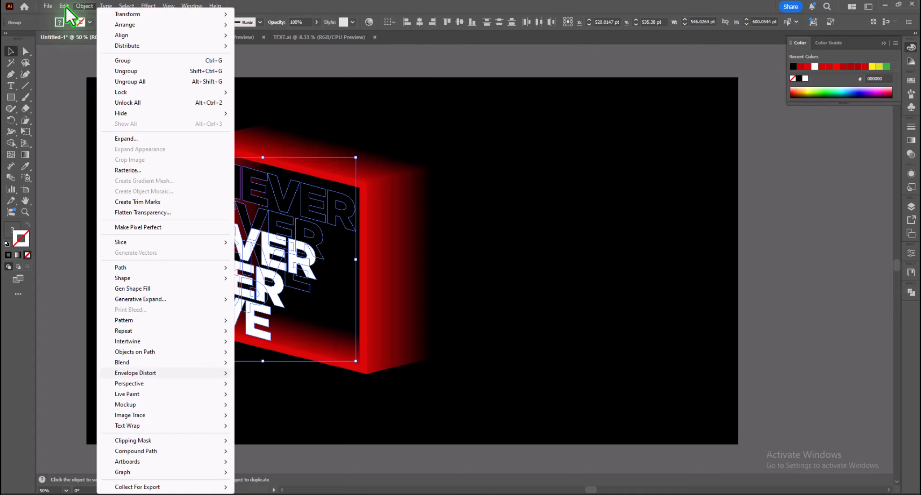
mouse_move(215, 362)
click(264, 362)
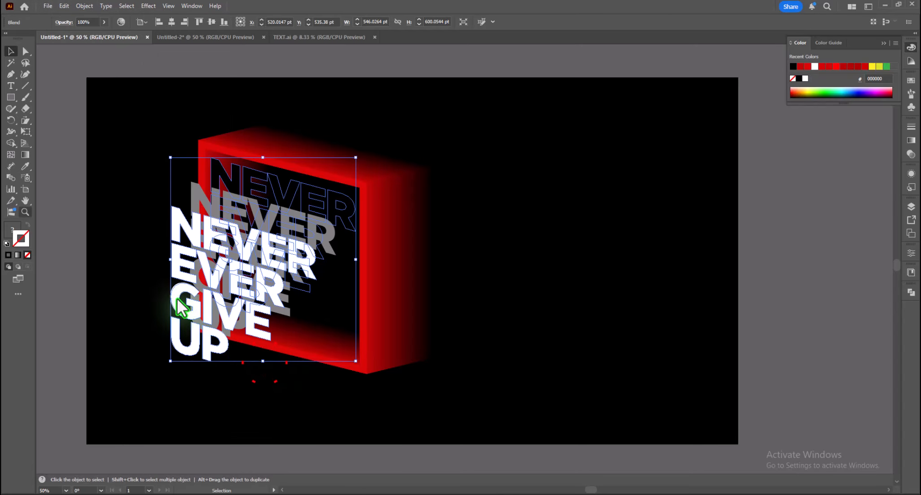
Set the text blend's spacing to Specified Steps with 10 steps
double_click(12, 177)
click(529, 227)
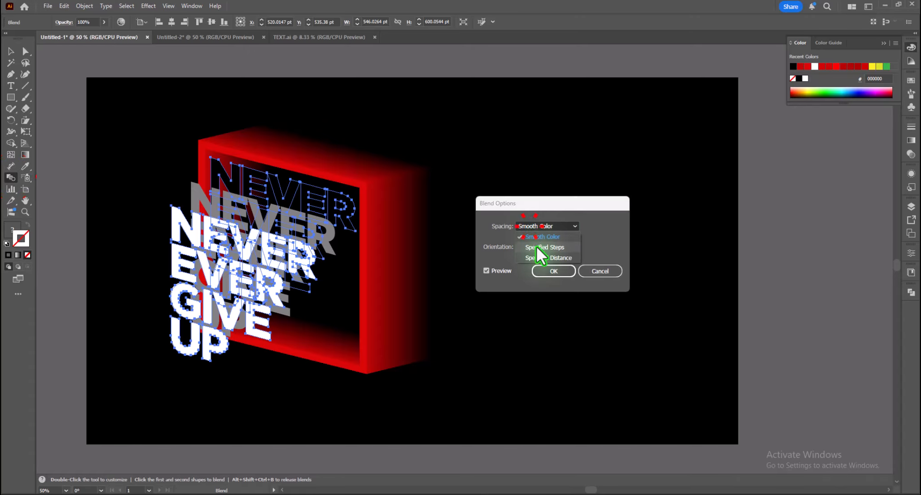
click(536, 245)
text(10)
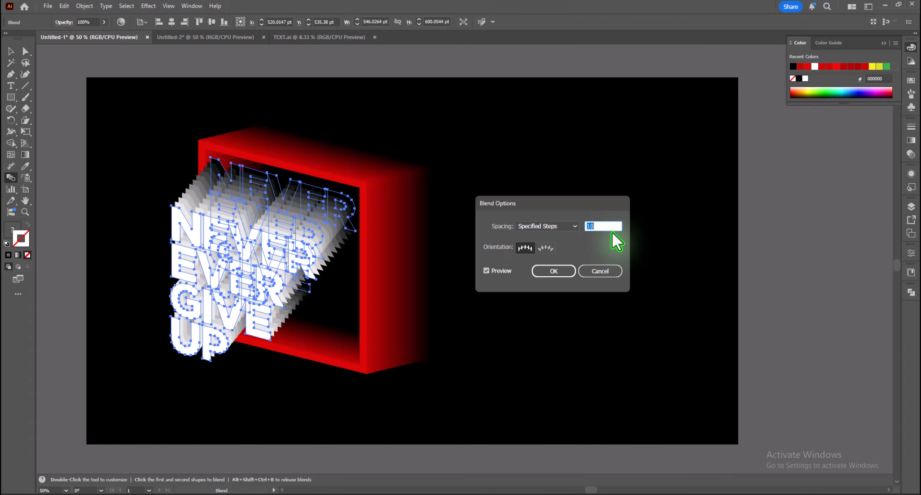
click(548, 269)
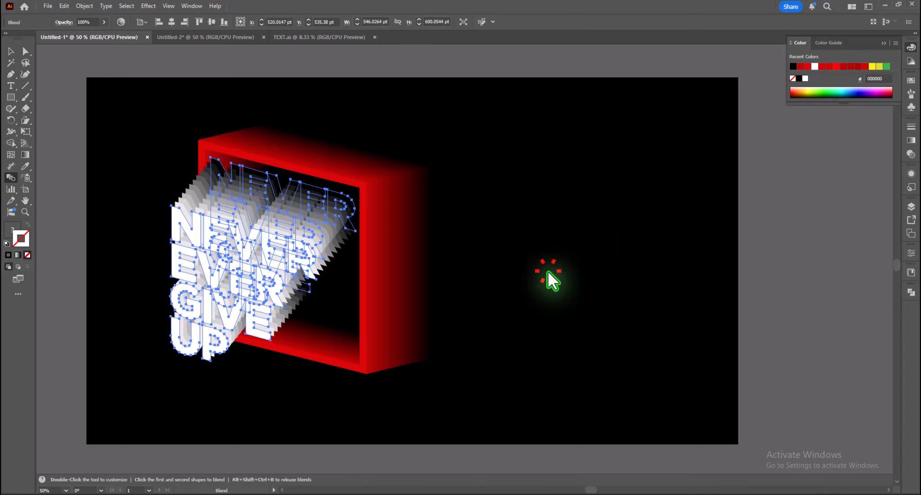
Give the blended text a black 2 pt stroke
click(911, 253)
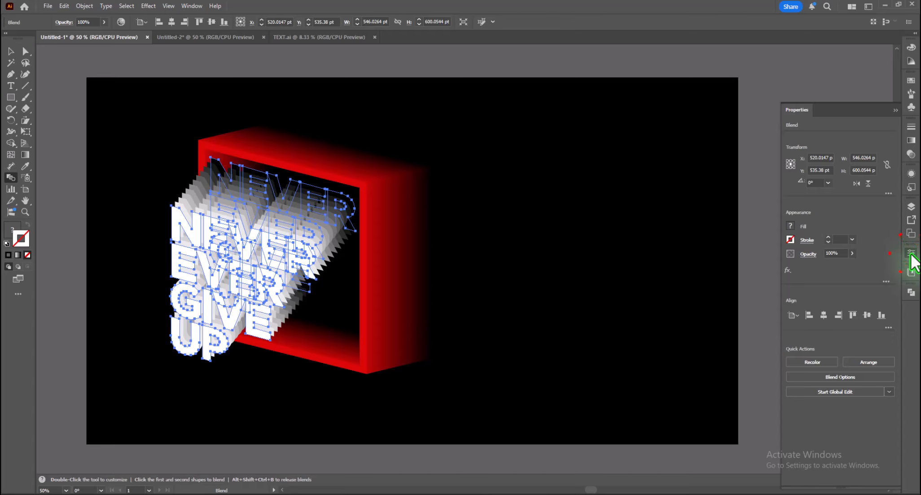
click(828, 236)
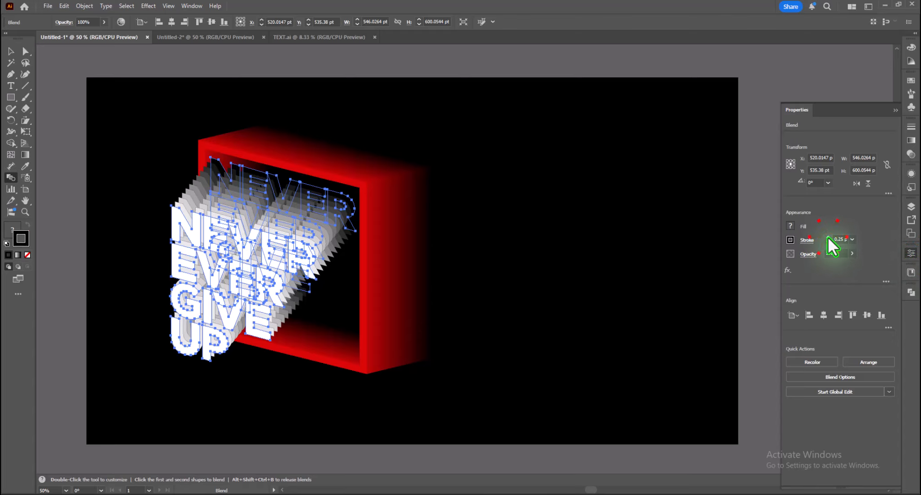
click(828, 236)
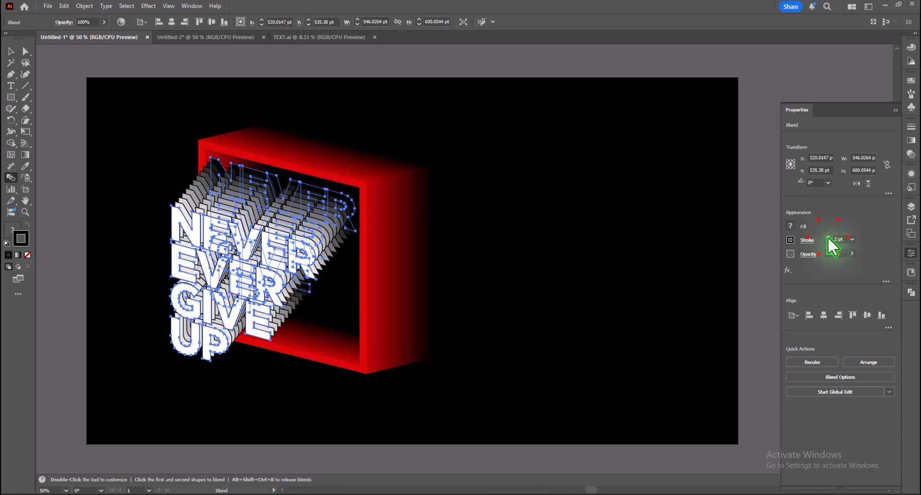
Apply a Drop Shadow in Multiply mode to the text blend with 90% opacity, 7 pt offsets and 15 pt blur, and deselect it
click(148, 5)
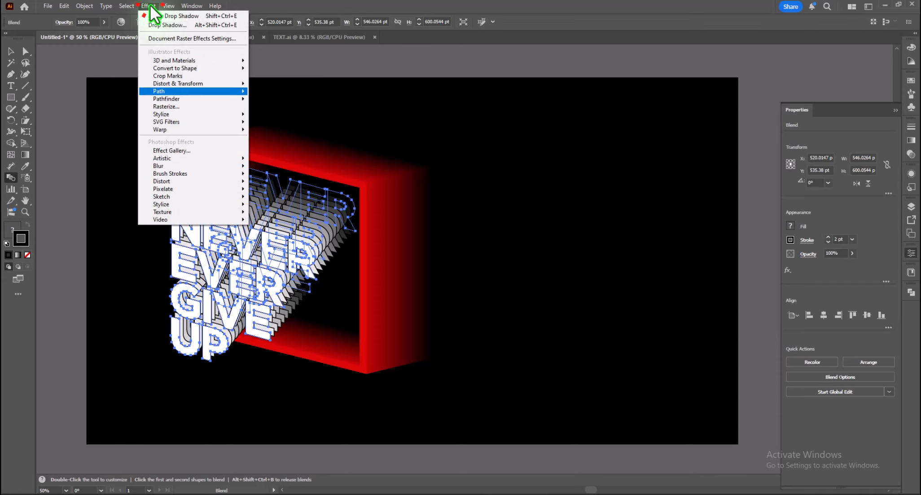
mouse_move(243, 114)
click(284, 118)
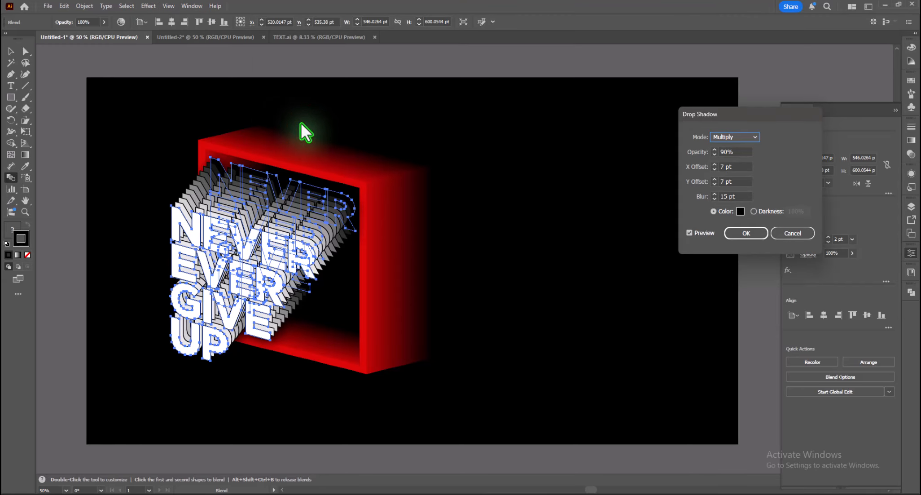
click(747, 233)
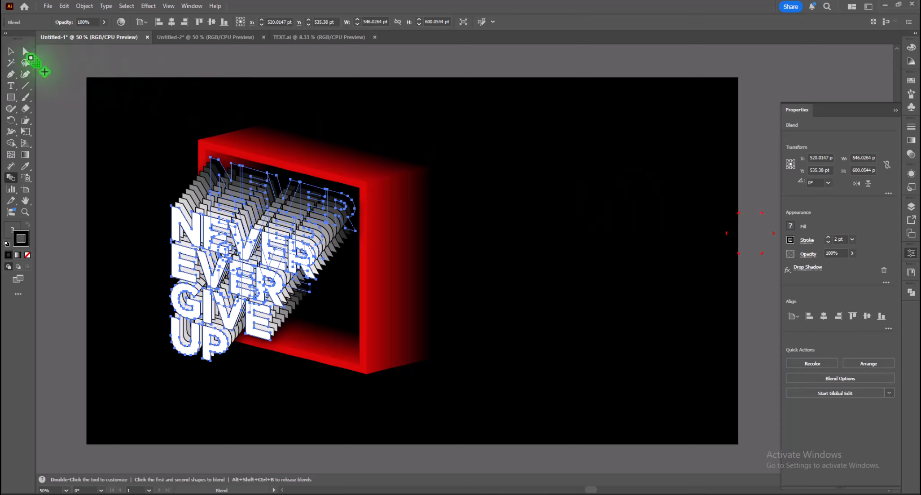
click(11, 52)
click(89, 253)
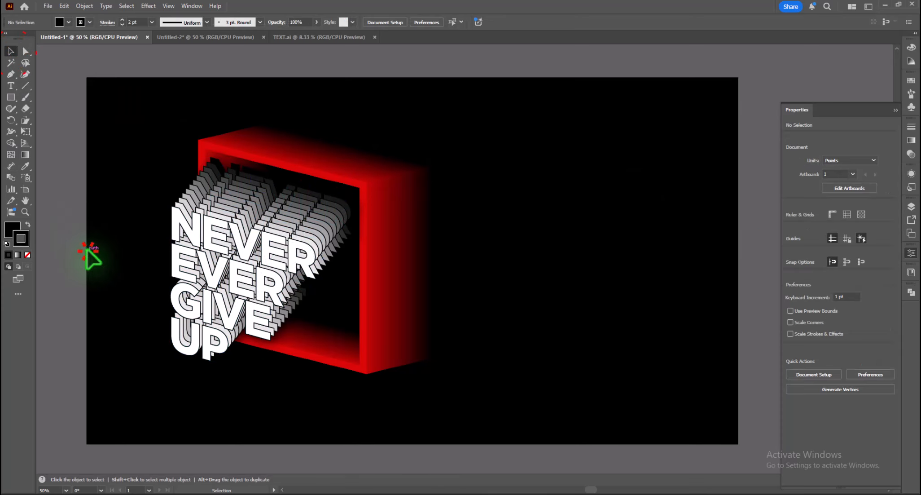
Fill the front V letters of NEVER, EVER and GIVE with dark red using direct selection
click(25, 51)
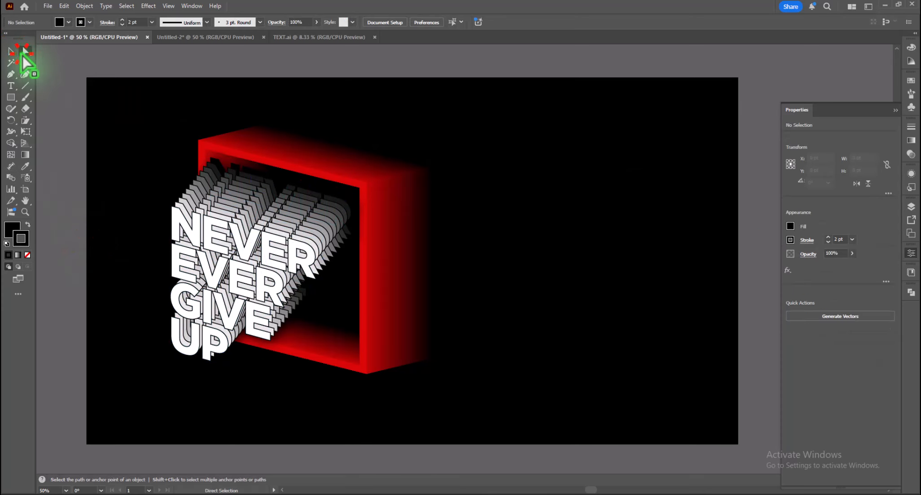
click(250, 250)
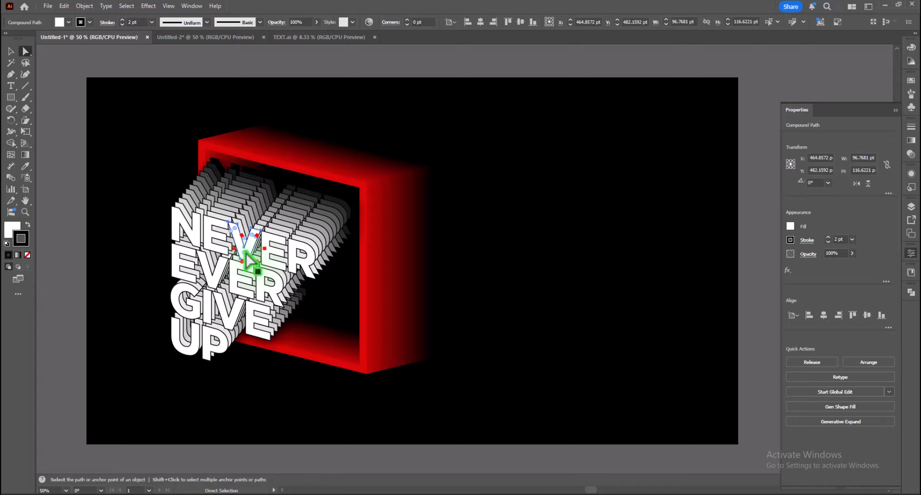
shift+click(220, 274)
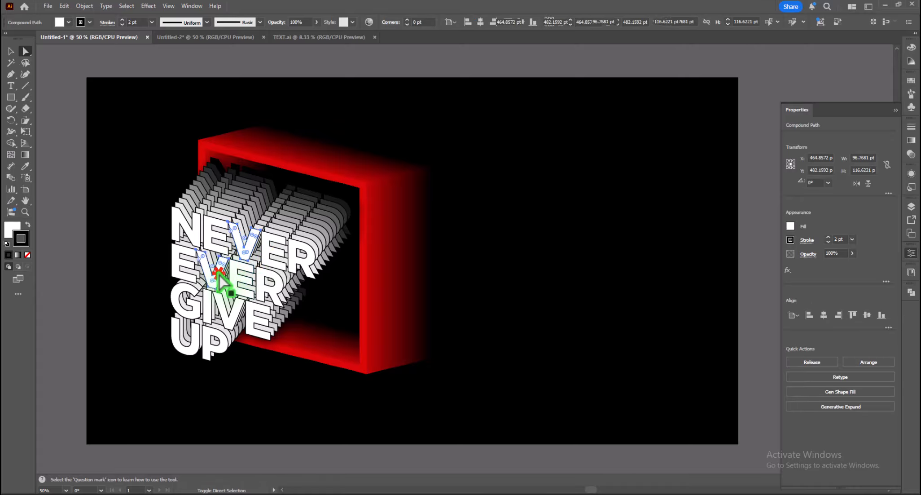
shift+click(232, 314)
click(65, 22)
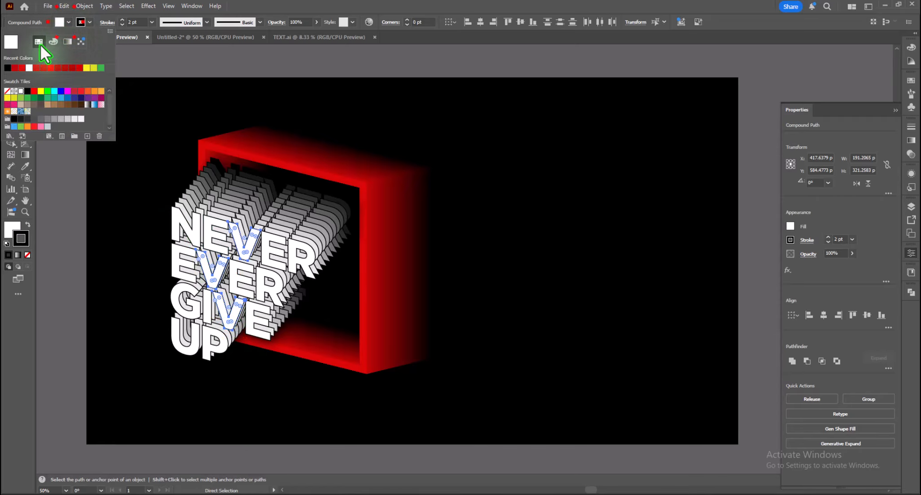
click(22, 68)
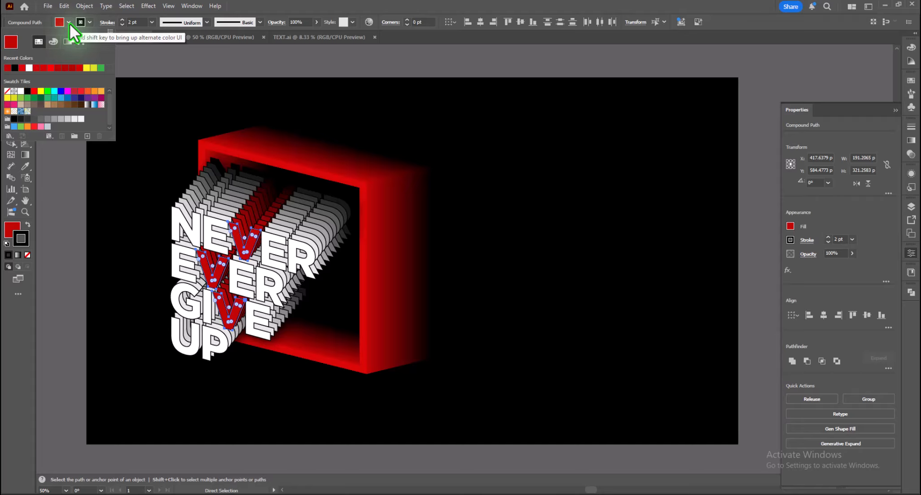
click(86, 221)
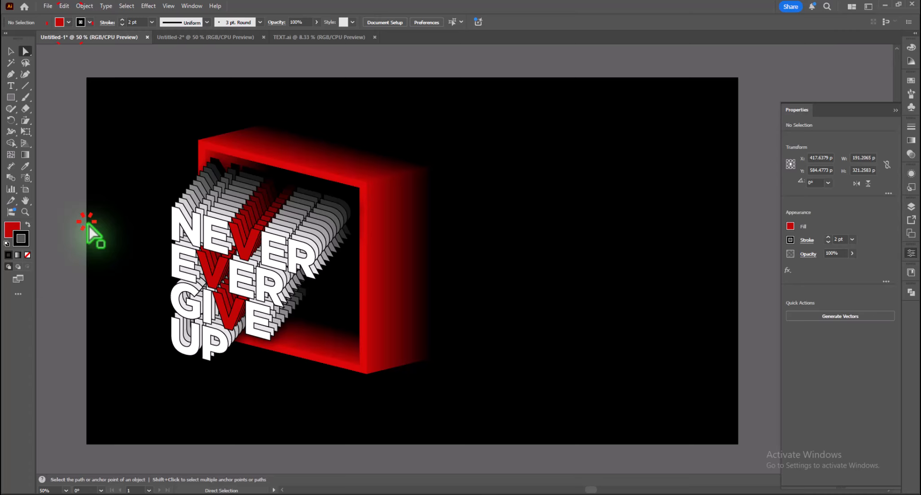
Fill the front letter U of UP with the same dark red and deselect it
click(182, 356)
click(69, 22)
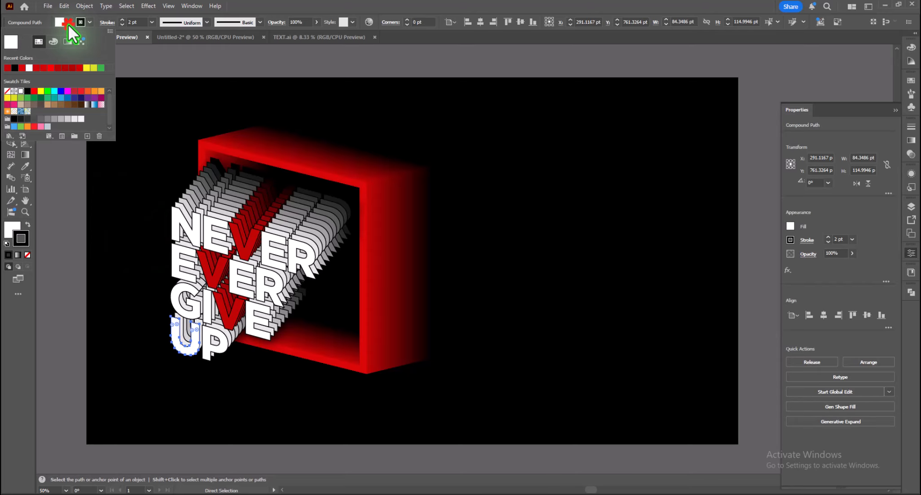
click(9, 68)
click(68, 23)
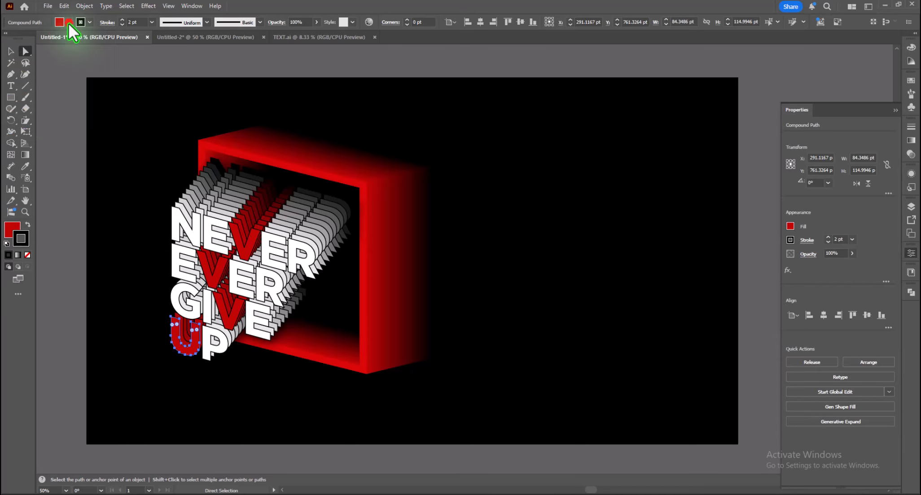
click(11, 51)
click(502, 281)
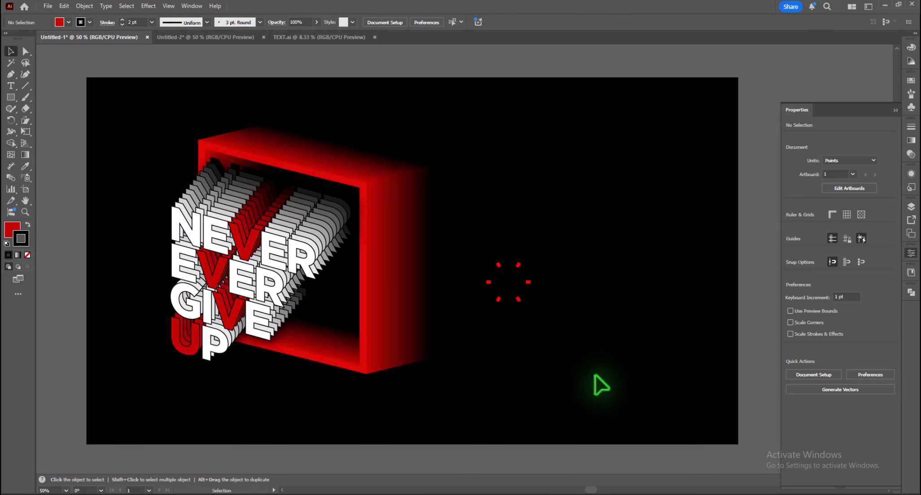
Select the box frame and text blends together and shift their red hue to blue with Recolor Artwork
drag(140, 107, 510, 414)
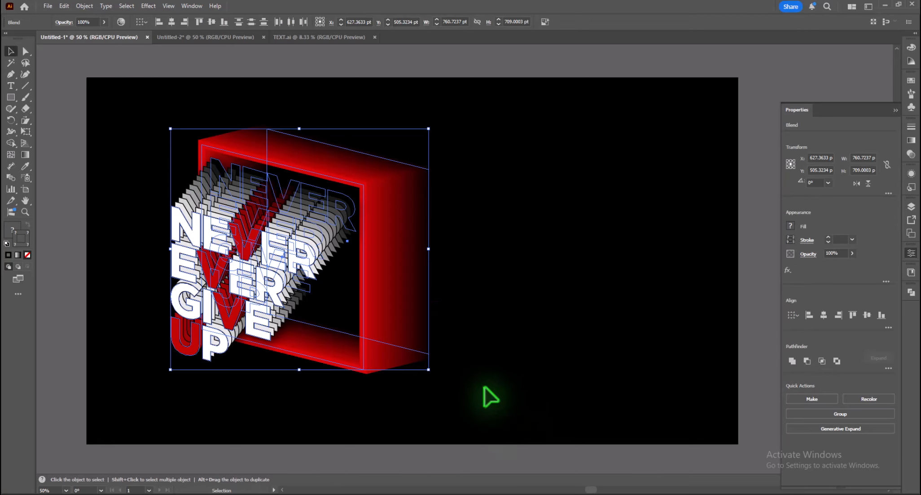
click(119, 21)
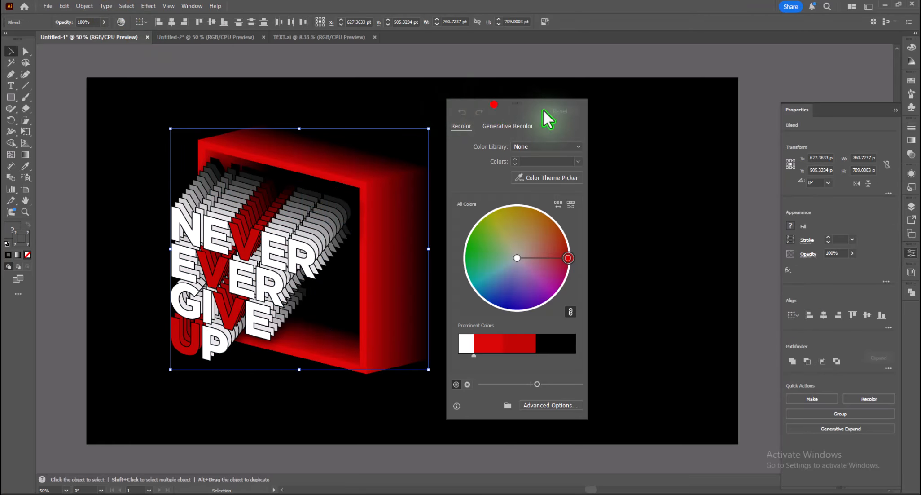
drag(543, 109, 650, 78)
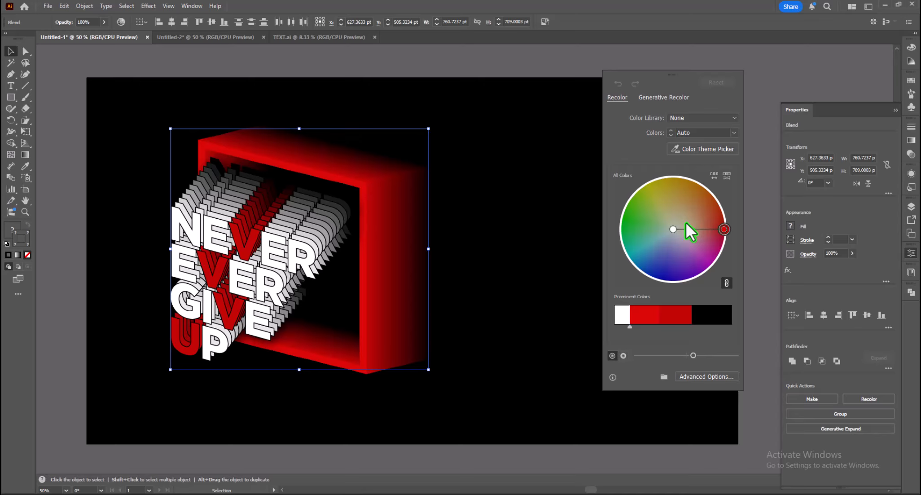
drag(723, 228, 670, 281)
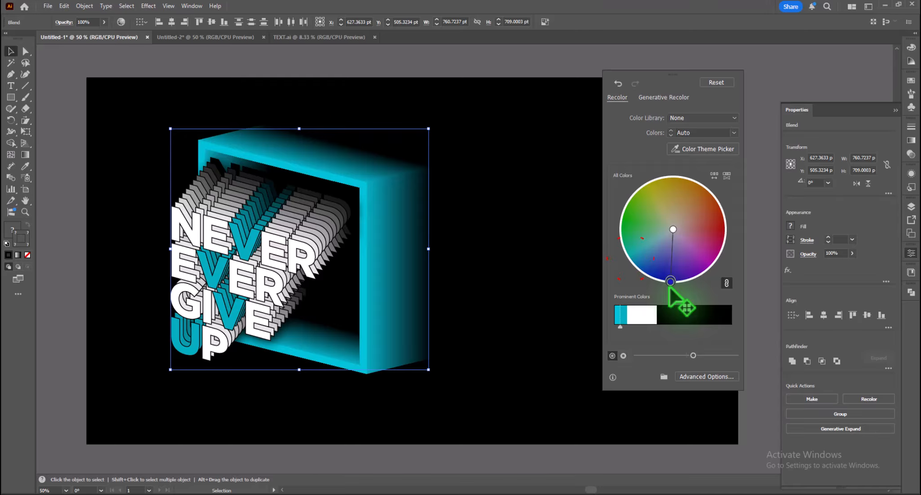